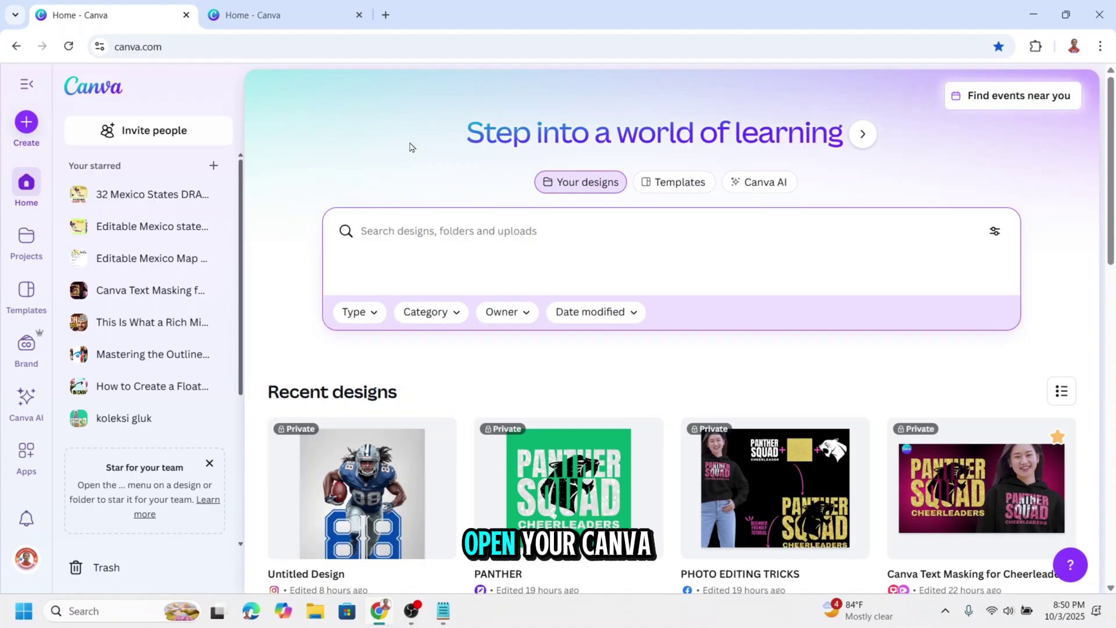
# Switch from the Canva home page to the Canva AI assistant page
pyautogui.click(714, 218)
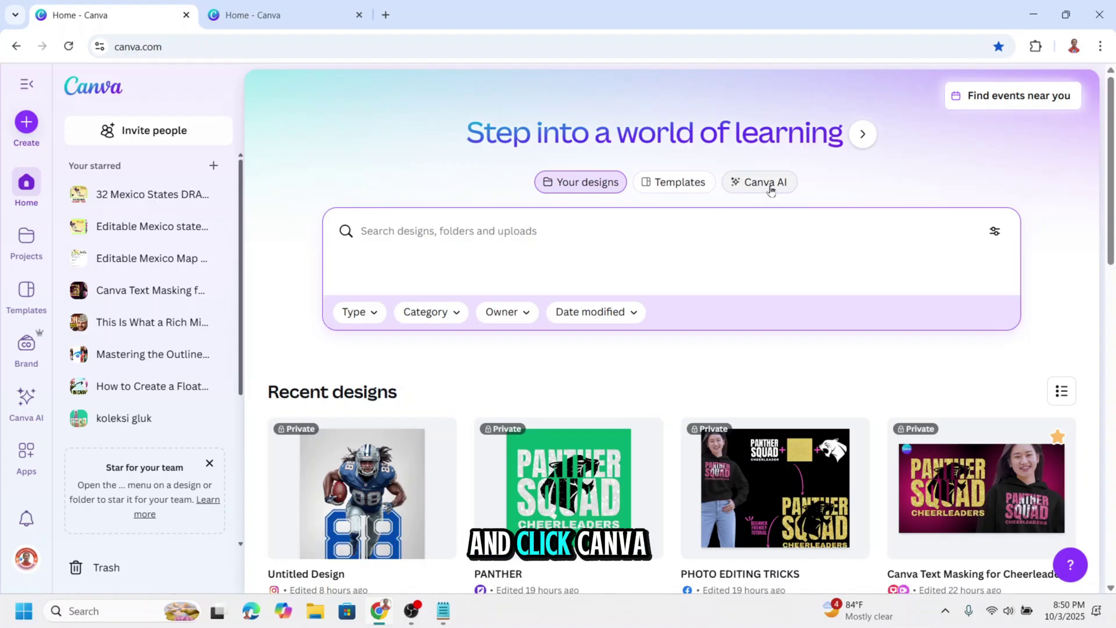
pyautogui.click(766, 181)
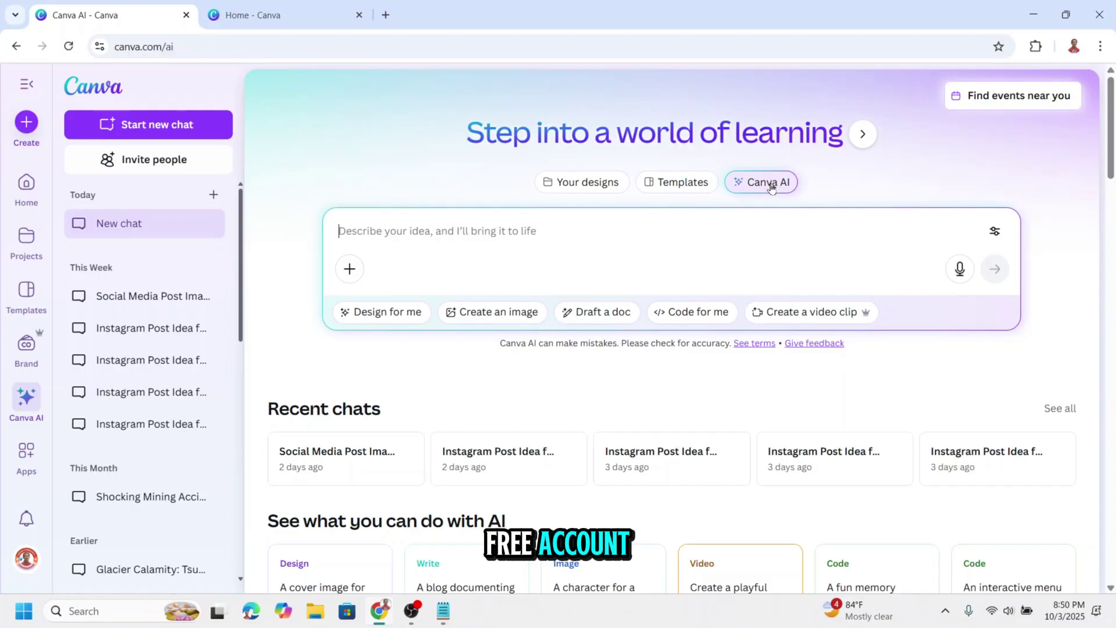
# Paste the full-body running player (number 4) prompt into Canva AI and generate 3:4 images
pyautogui.click(442, 612)
pyautogui.moveTo(235, 302); pyautogui.dragTo(47, 226)
pyautogui.hotkey('ctrl', 'c')
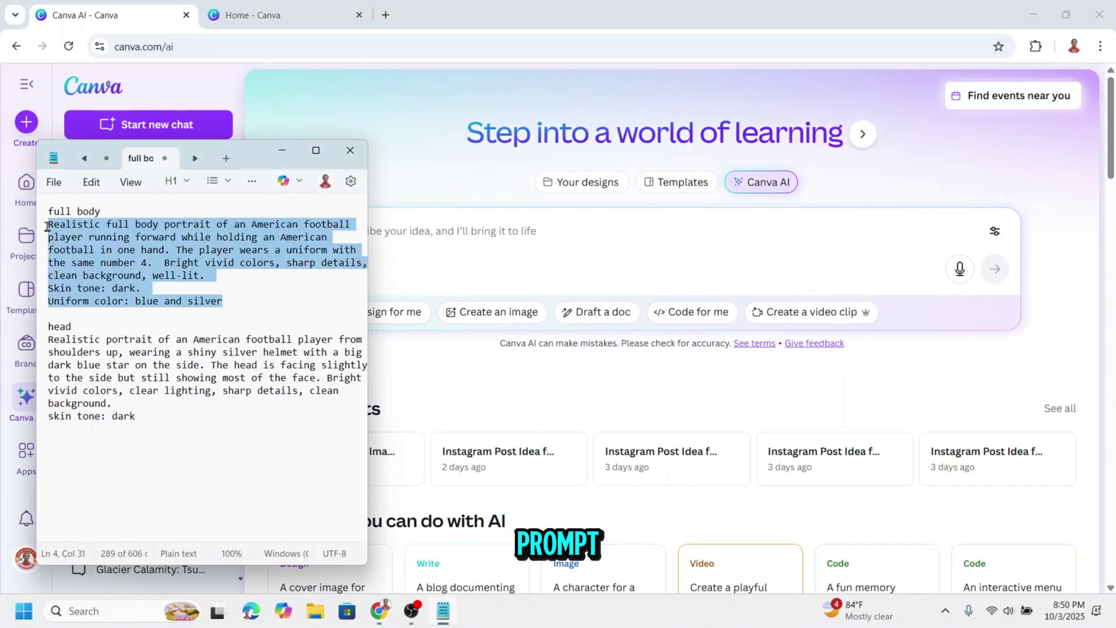
pyautogui.click(597, 226)
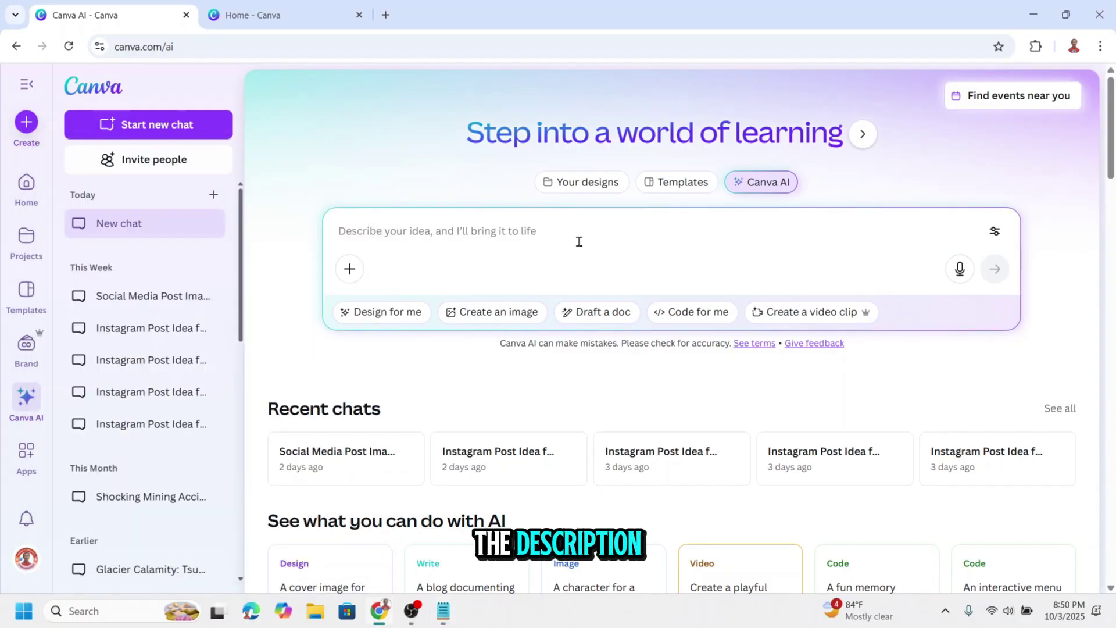
pyautogui.hotkey('ctrl', 'v')
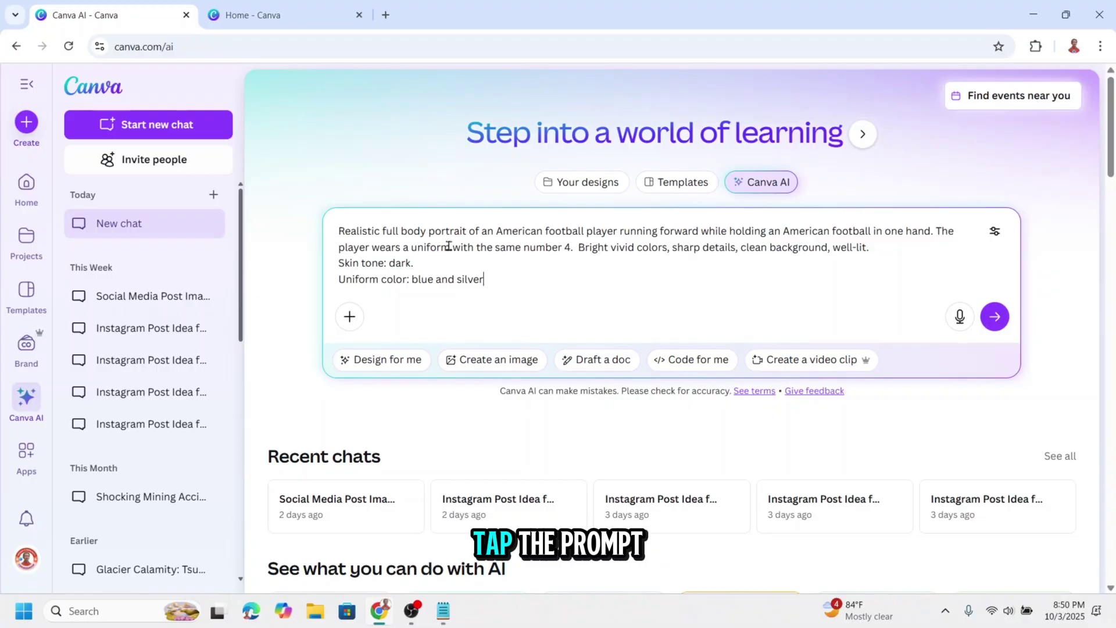
pyautogui.click(491, 364)
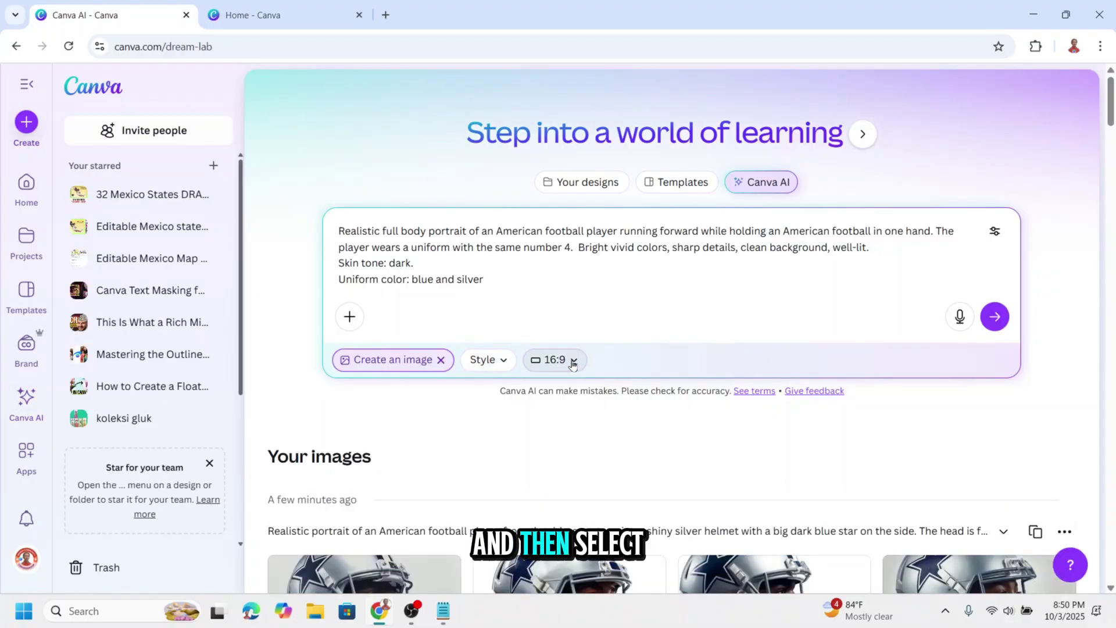
pyautogui.click(572, 362)
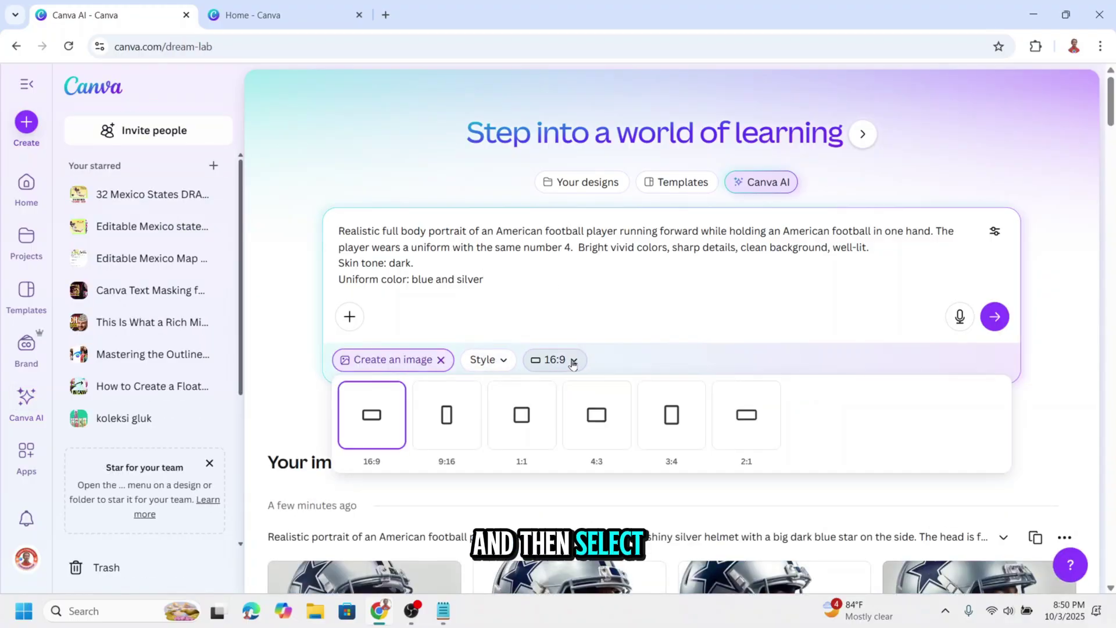
pyautogui.click(675, 414)
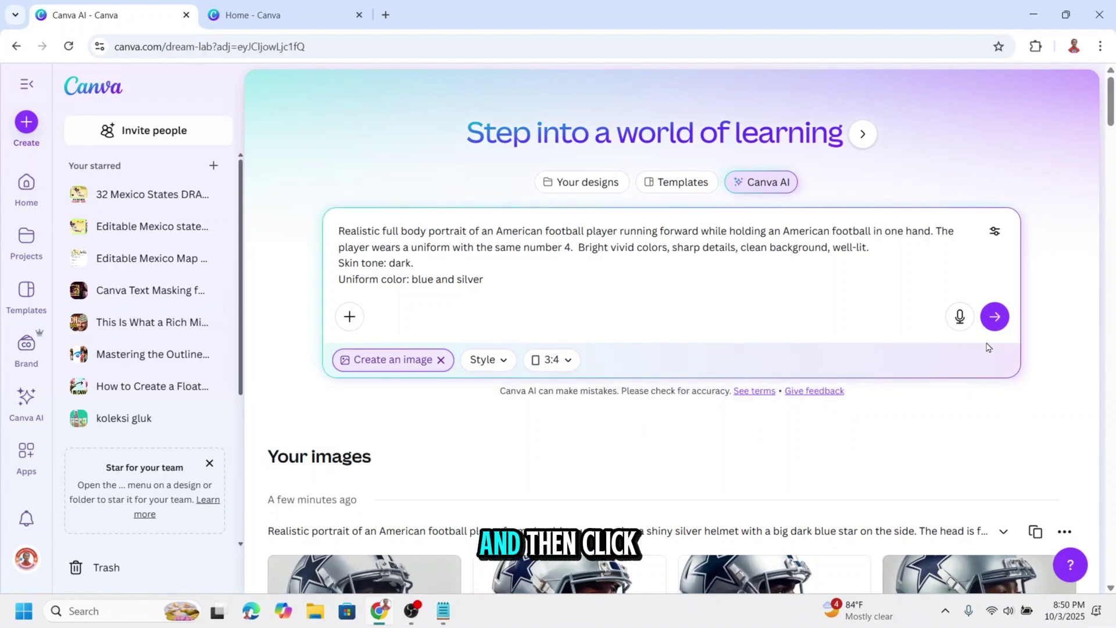
pyautogui.click(995, 317)
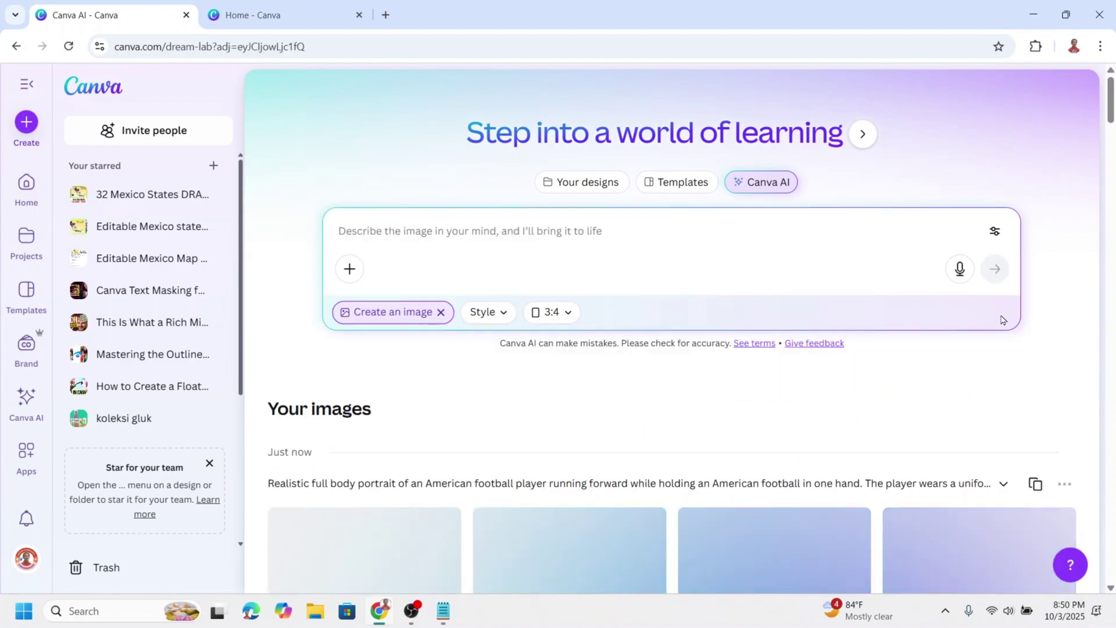
# Paste the shoulders-up helmeted player prompt into Canva AI and generate portraits
pyautogui.scroll(-1, 1001, 318)
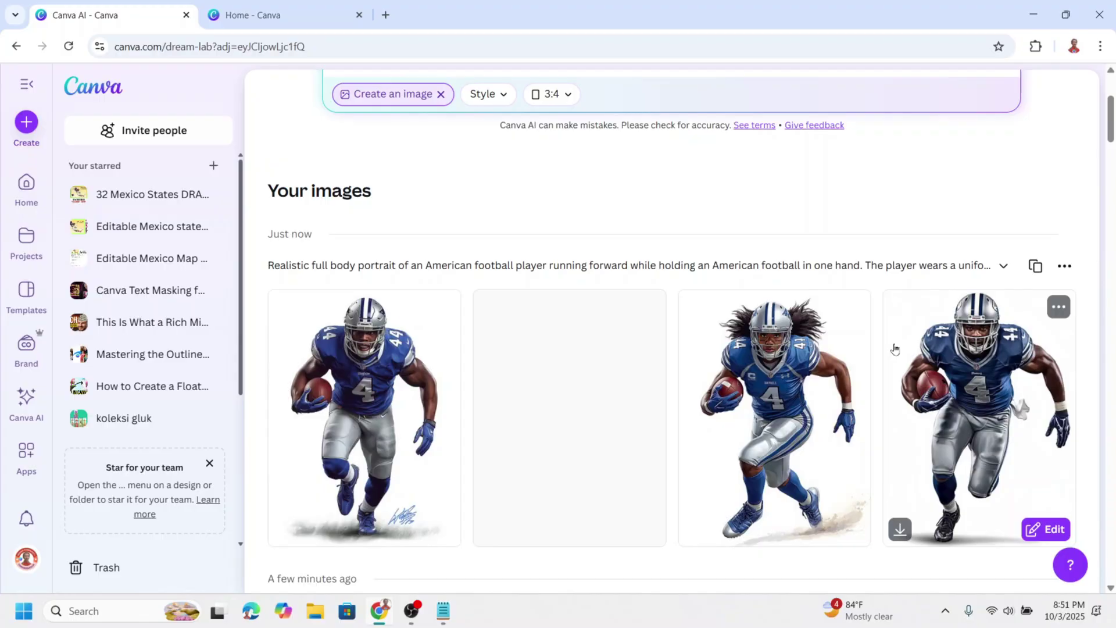
pyautogui.click(443, 610)
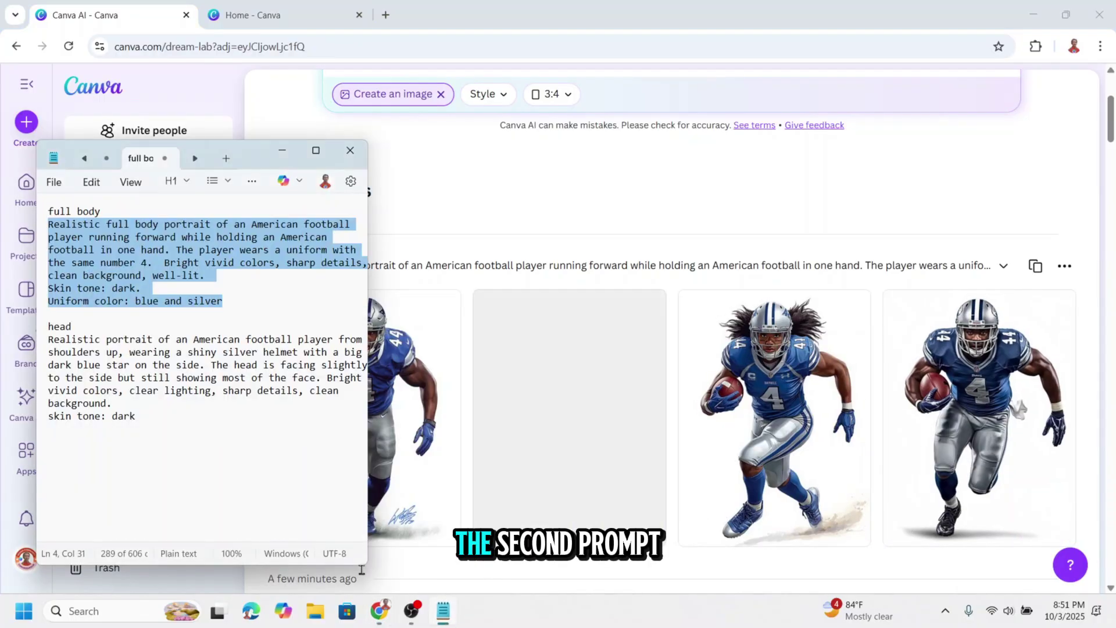
pyautogui.moveTo(48, 340); pyautogui.dragTo(145, 417)
pyautogui.hotkey('ctrl', 'c')
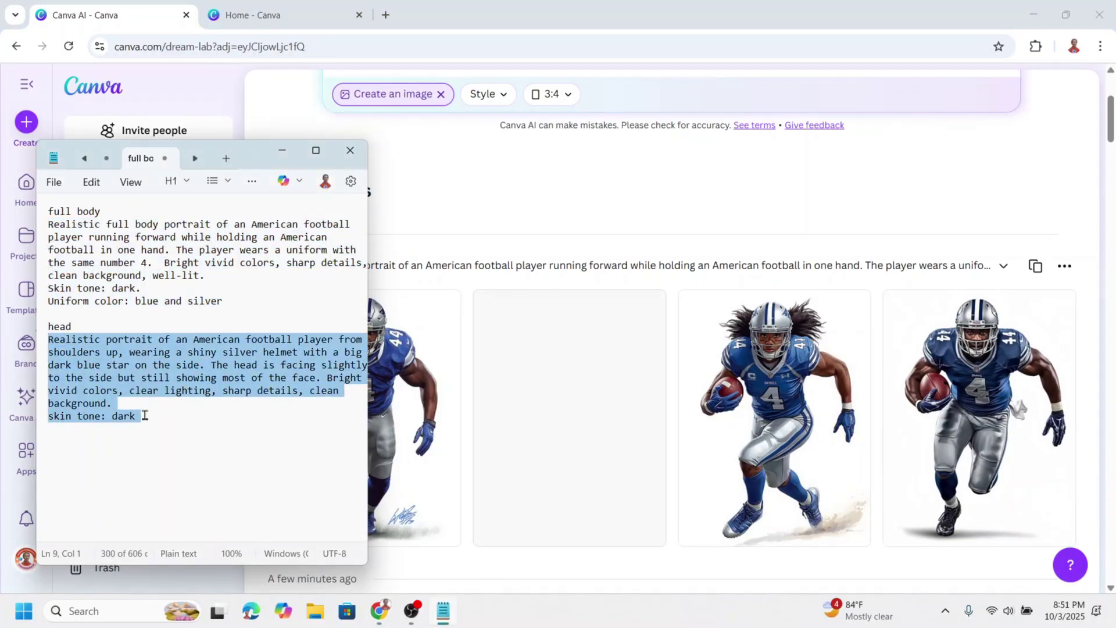
pyautogui.click(714, 188)
pyautogui.scroll(3, 546, 183)
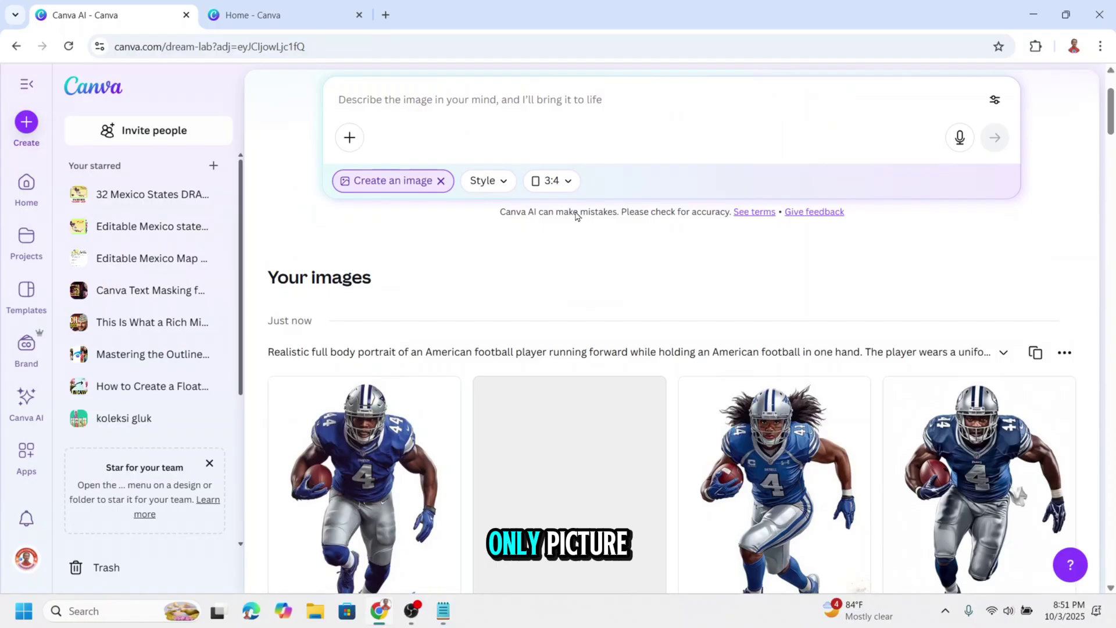
pyautogui.click(521, 234)
pyautogui.hotkey('ctrl', 'v')
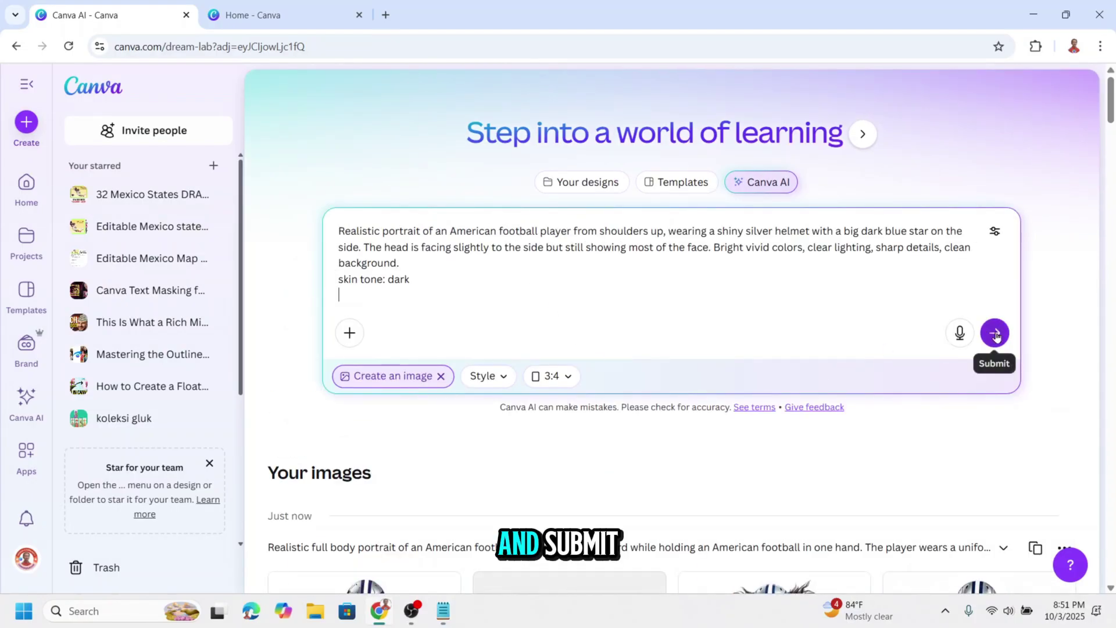
pyautogui.click(994, 333)
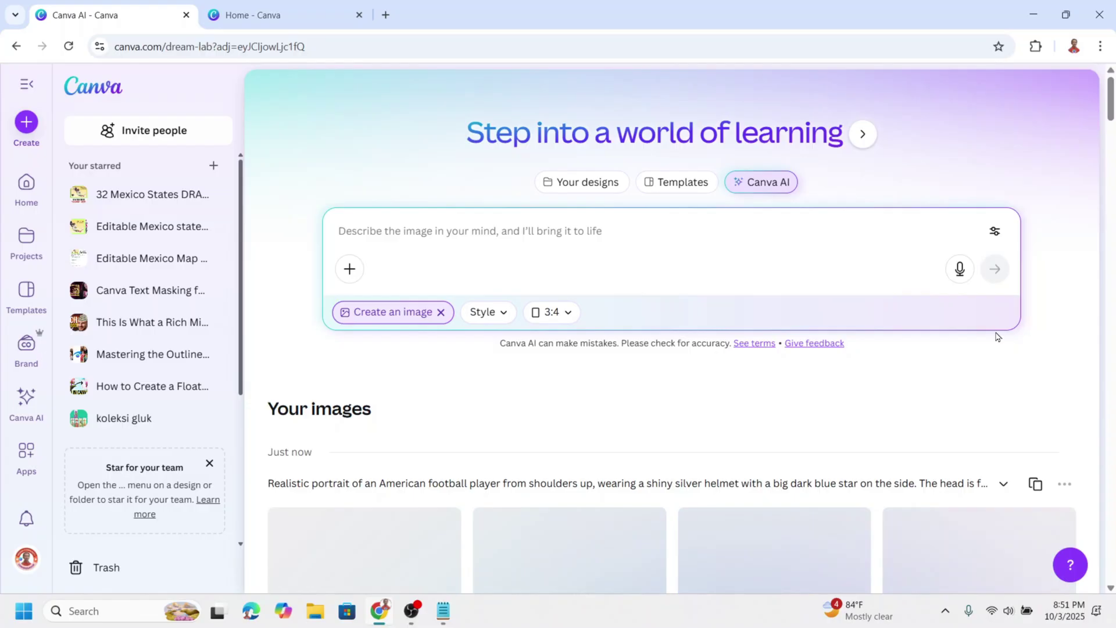
# Download the second helmet portrait as a JPG
pyautogui.scroll(-9, 995, 349)
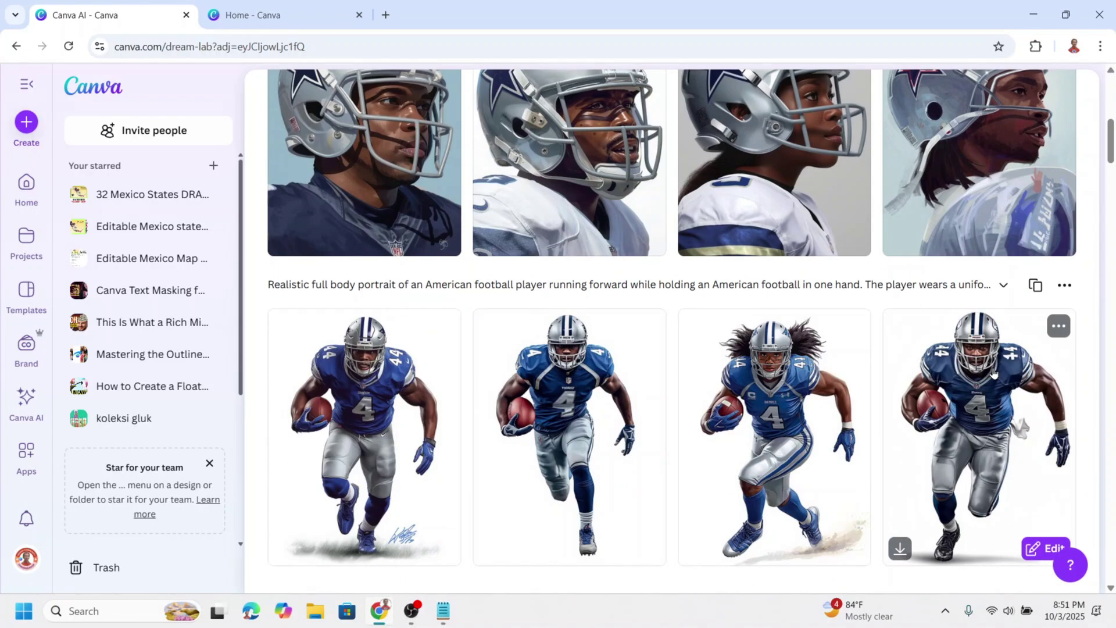
pyautogui.scroll(1, 994, 372)
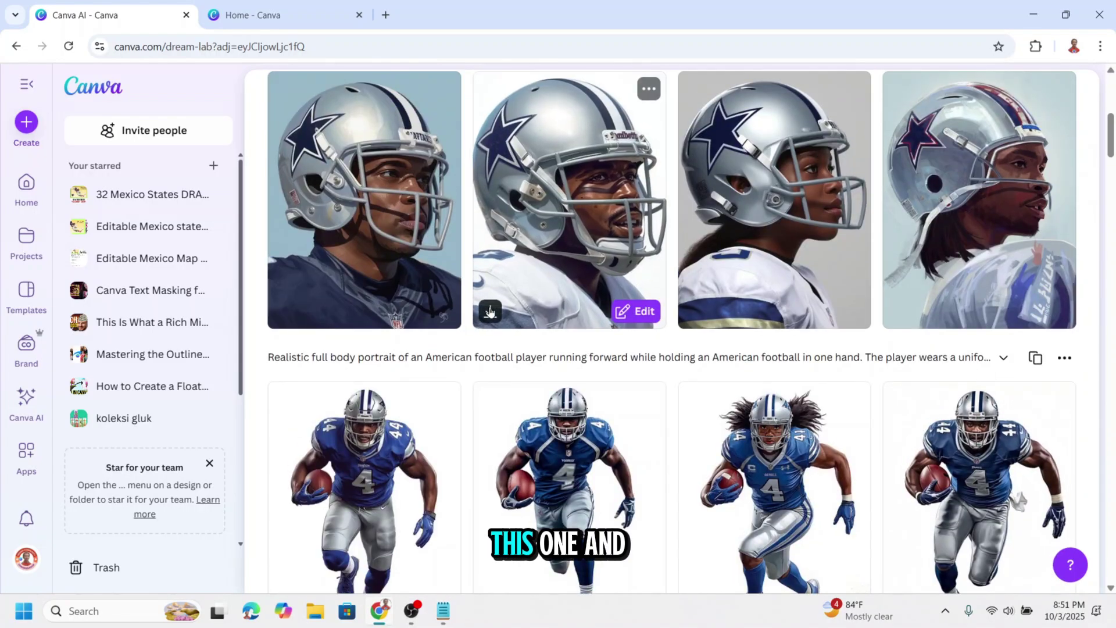
pyautogui.click(490, 312)
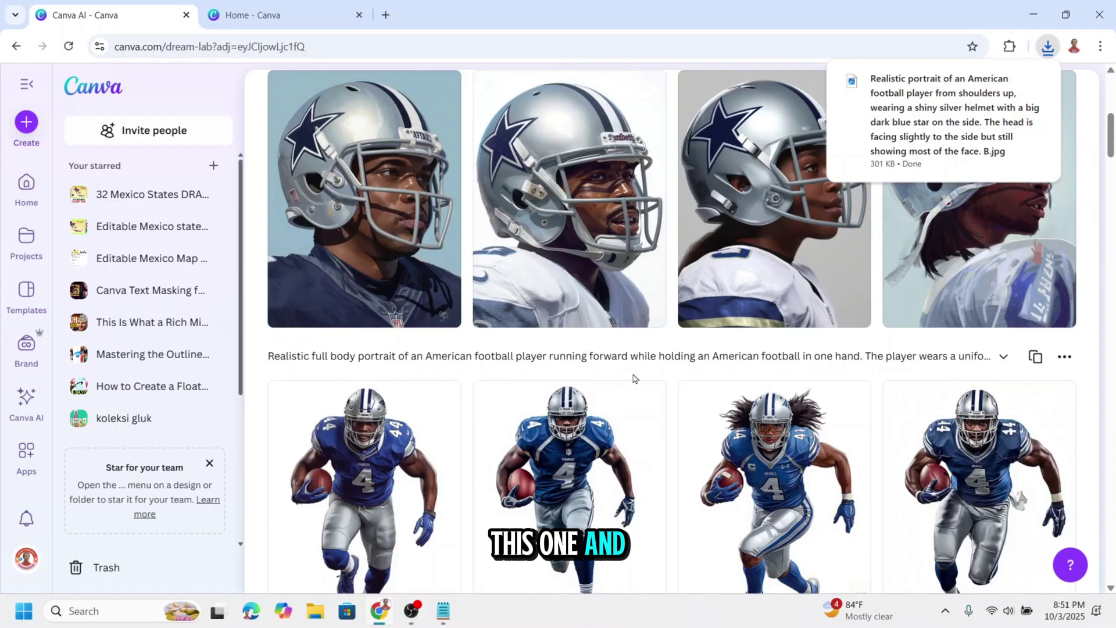
pyautogui.scroll(-1, 635, 378)
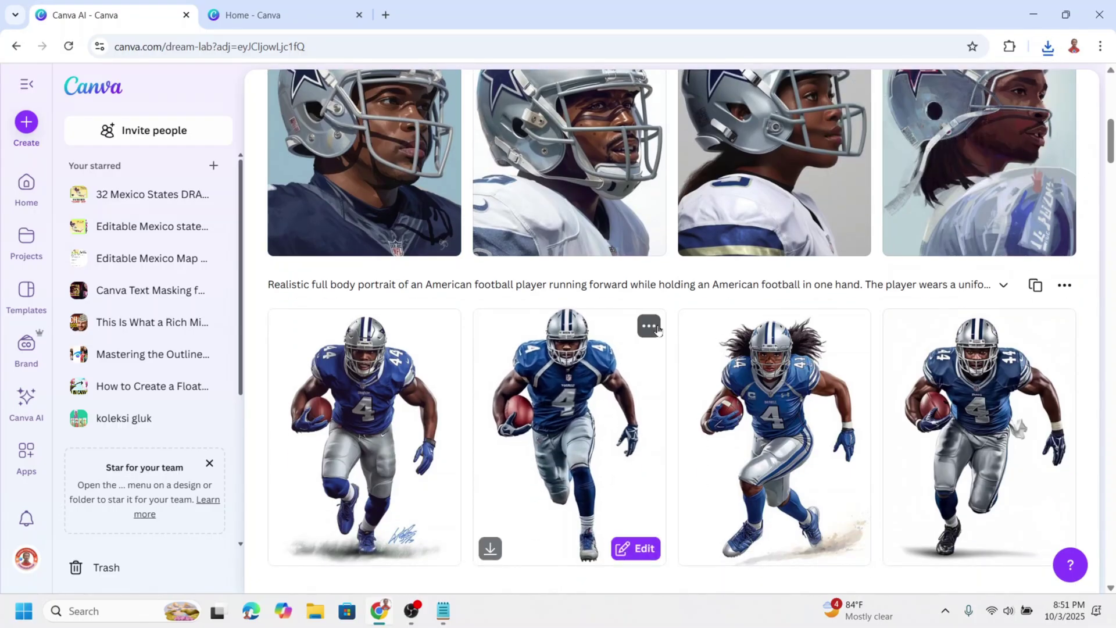
# Create a blank Instagram Post (4:5, 1080 × 1350 px) from the home page's Social media options
pyautogui.click(287, 17)
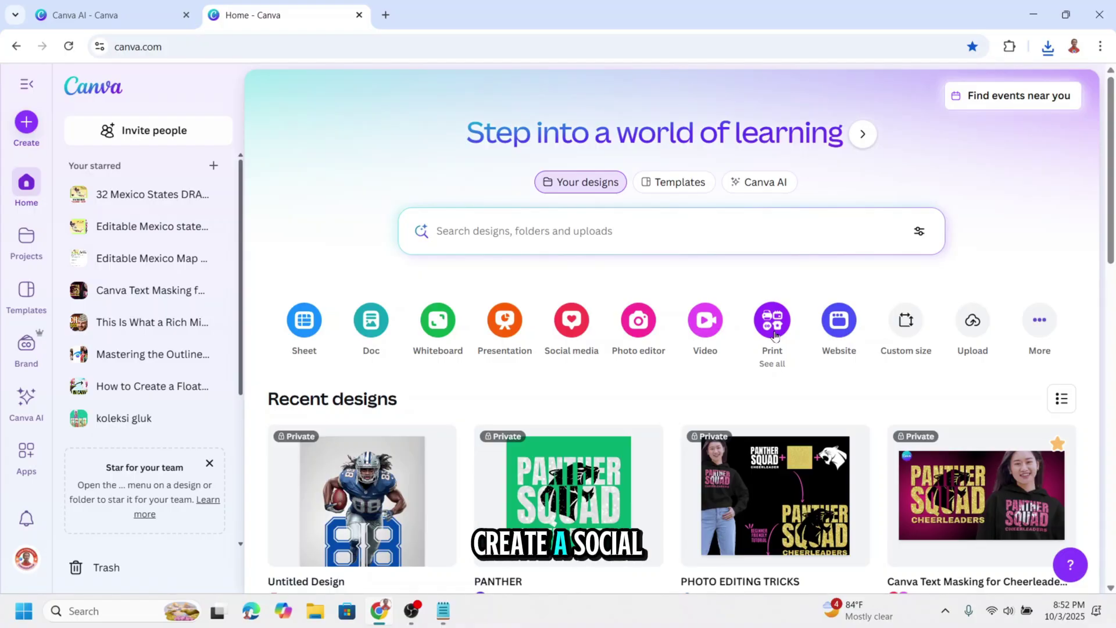
pyautogui.click(569, 325)
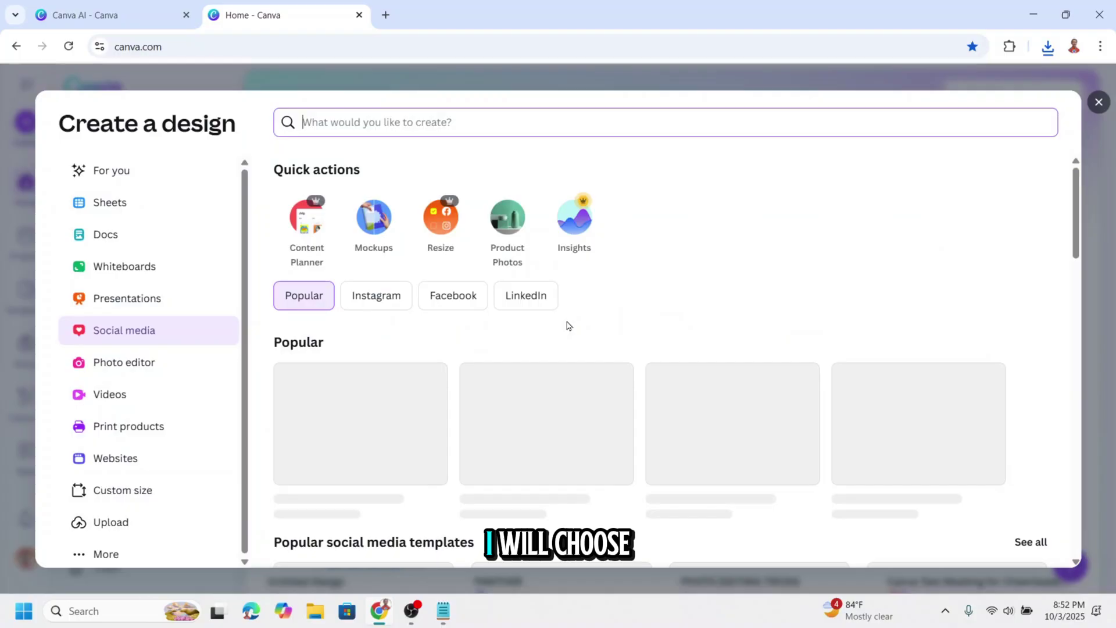
pyautogui.click(392, 305)
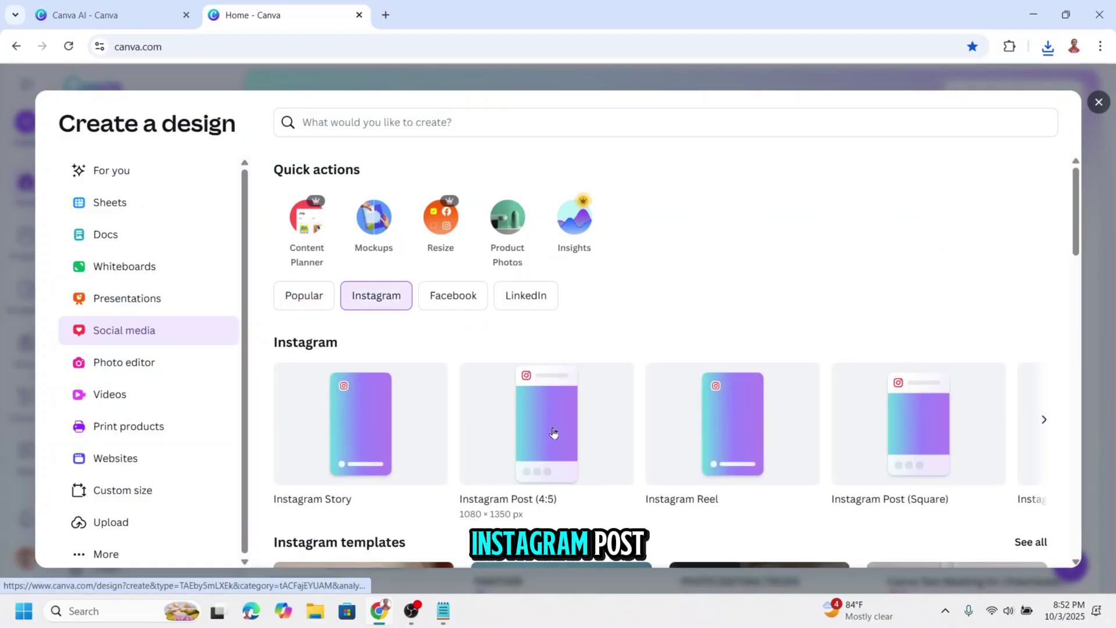
pyautogui.click(554, 433)
# Drop the downloaded helmet portrait JPG onto the post and run BG Remover on it
pyautogui.click(1046, 47)
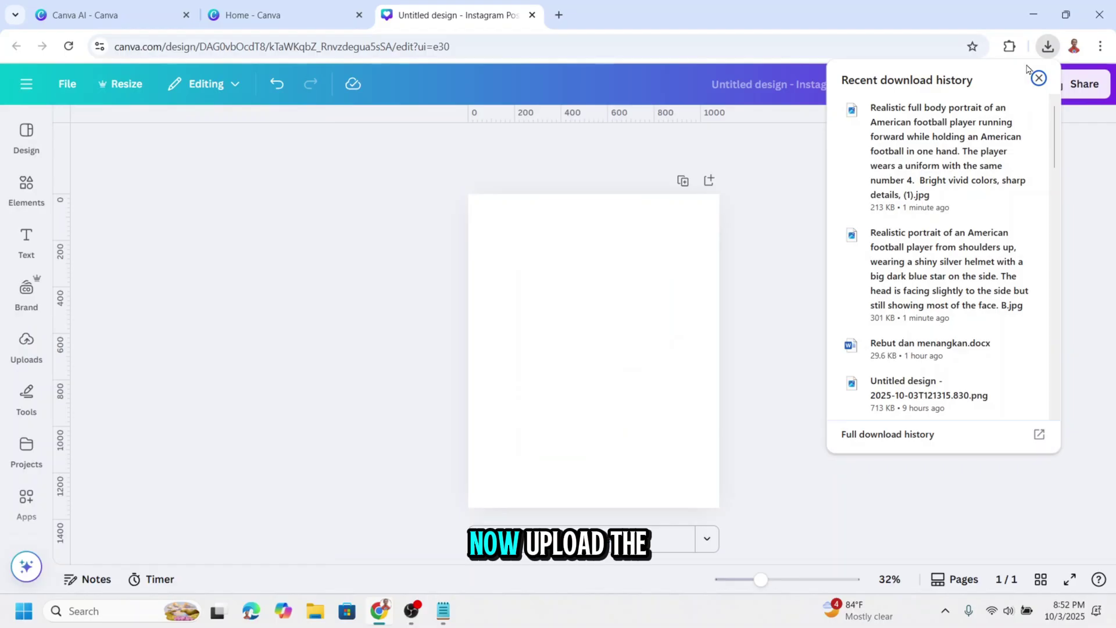
pyautogui.moveTo(941, 274); pyautogui.dragTo(601, 376)
pyautogui.click(1038, 78)
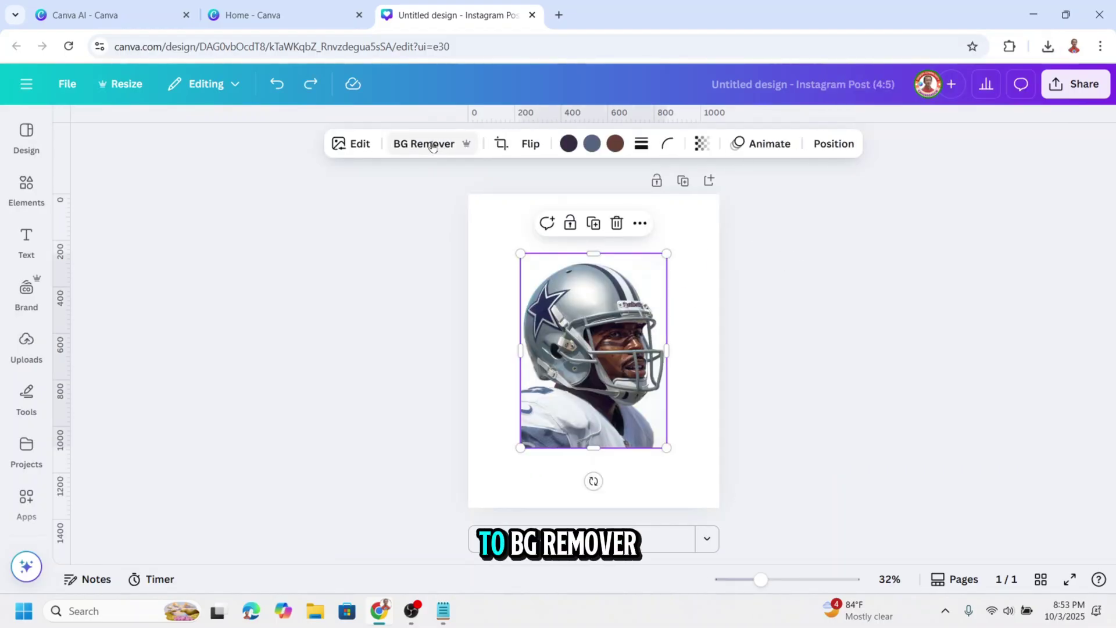
pyautogui.click(431, 144)
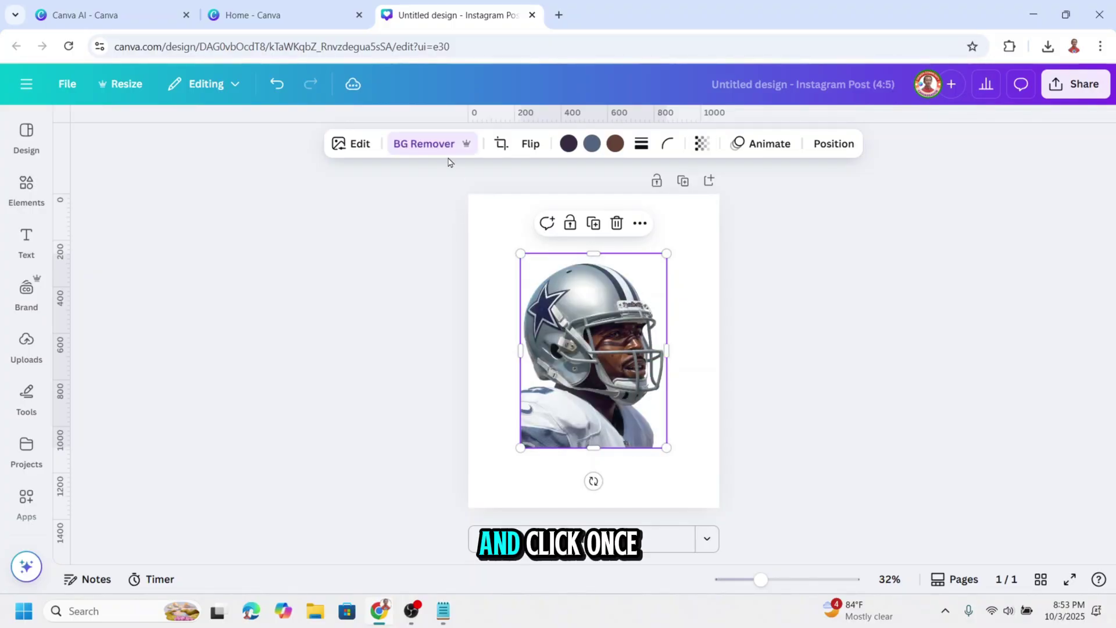
# Erase the lower jersey from the helmet cut-out with the Erase brush, using brush size 42
pyautogui.click(425, 144)
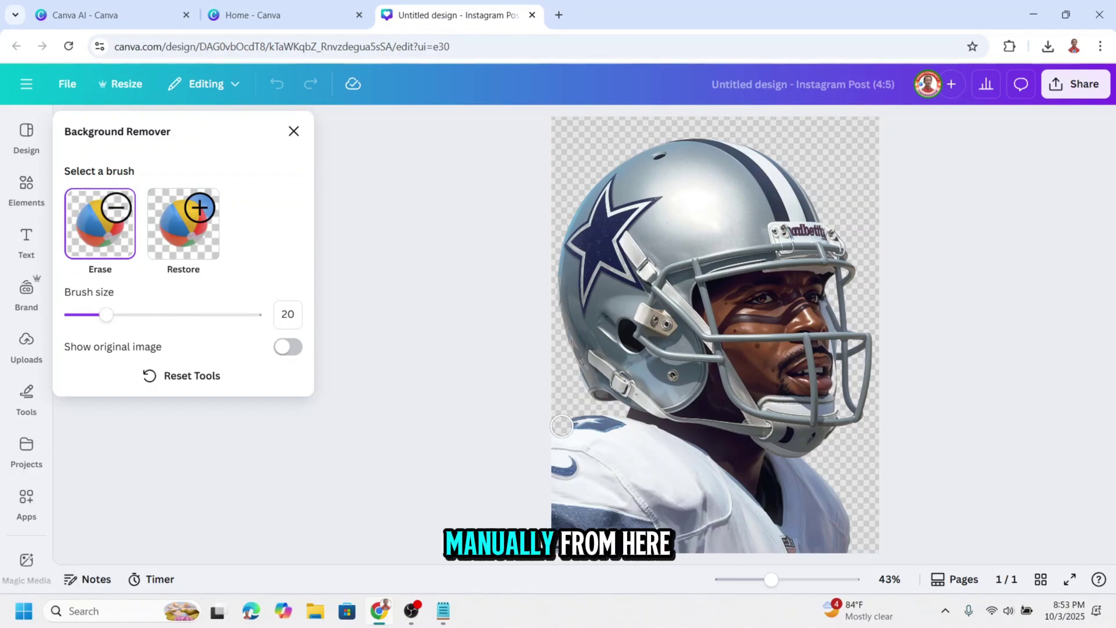
pyautogui.moveTo(619, 451); pyautogui.dragTo(724, 528)
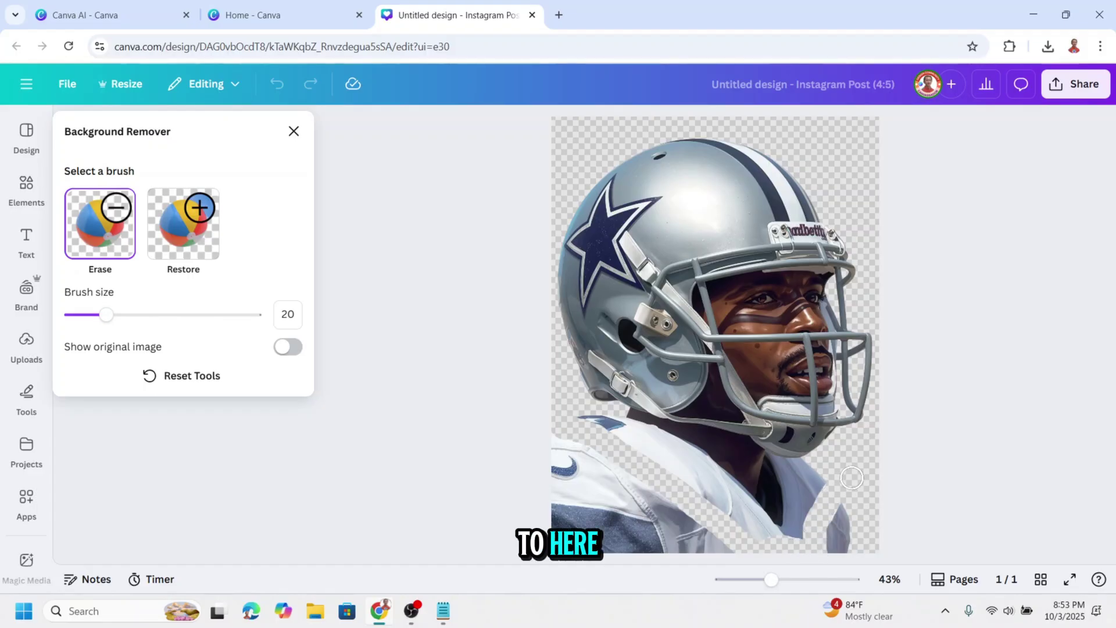
pyautogui.click(147, 315)
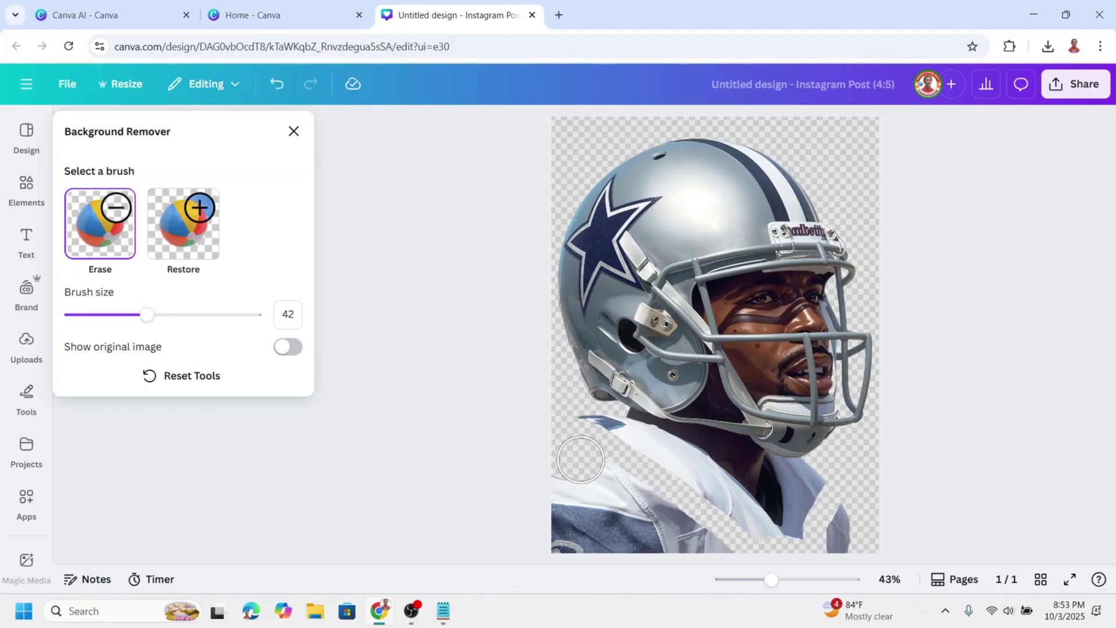
pyautogui.moveTo(578, 459)
pyautogui.mouseDown()
pyautogui.moveTo(730, 560)
pyautogui.moveTo(543, 516)
pyautogui.moveTo(581, 549)
pyautogui.mouseUp()
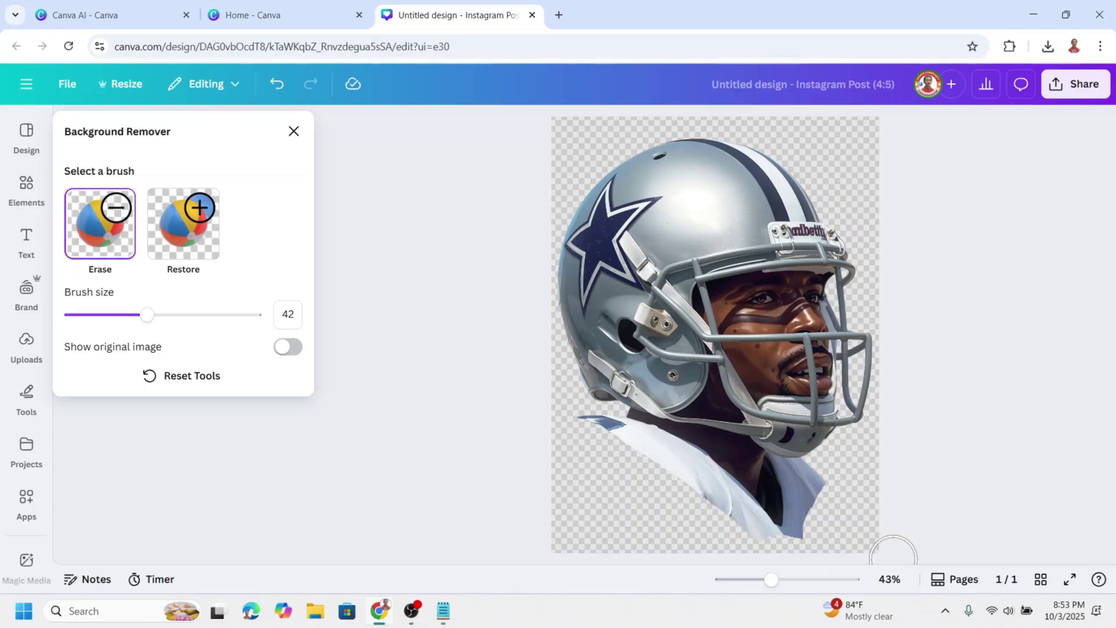
pyautogui.click(295, 132)
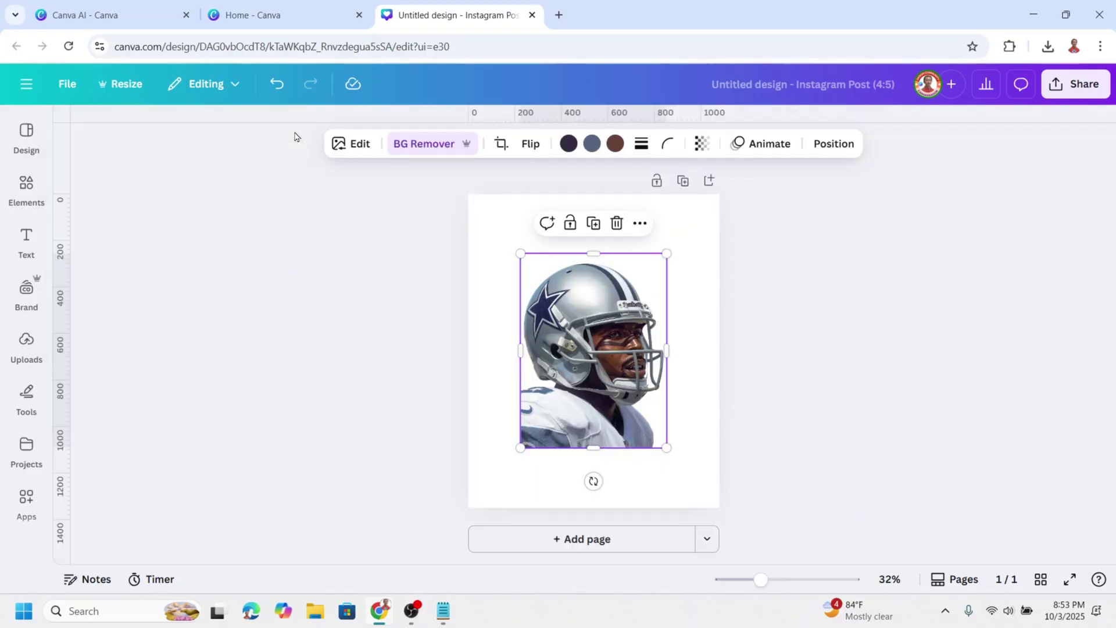
# Paint the Add blur brush at size 36 along the jersey's shoulder and lower edges
pyautogui.click(356, 145)
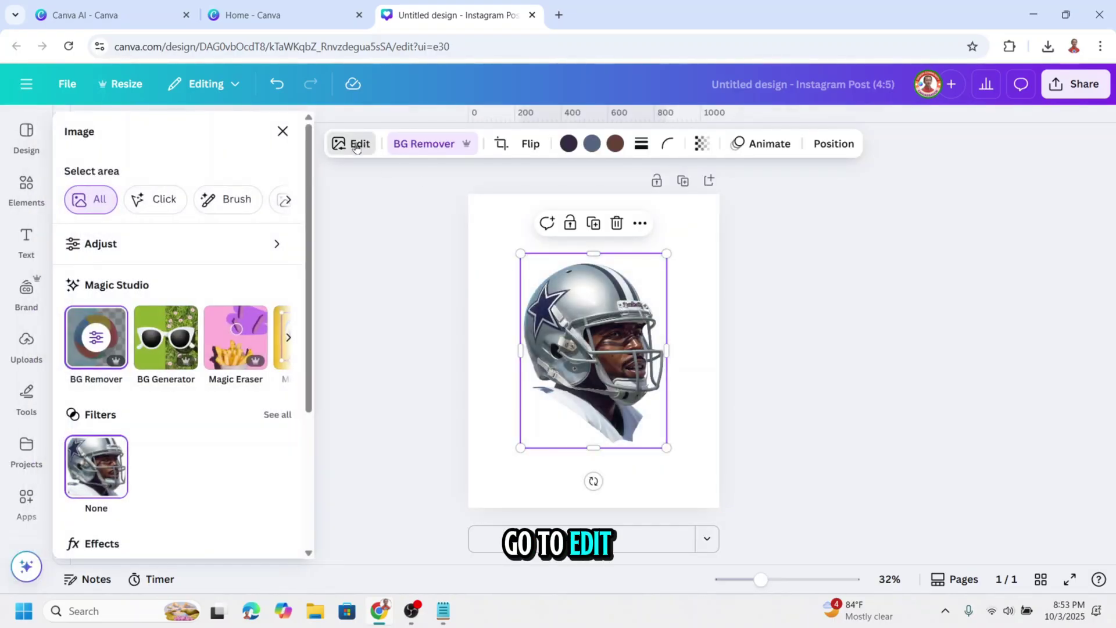
pyautogui.scroll(-3, 224, 377)
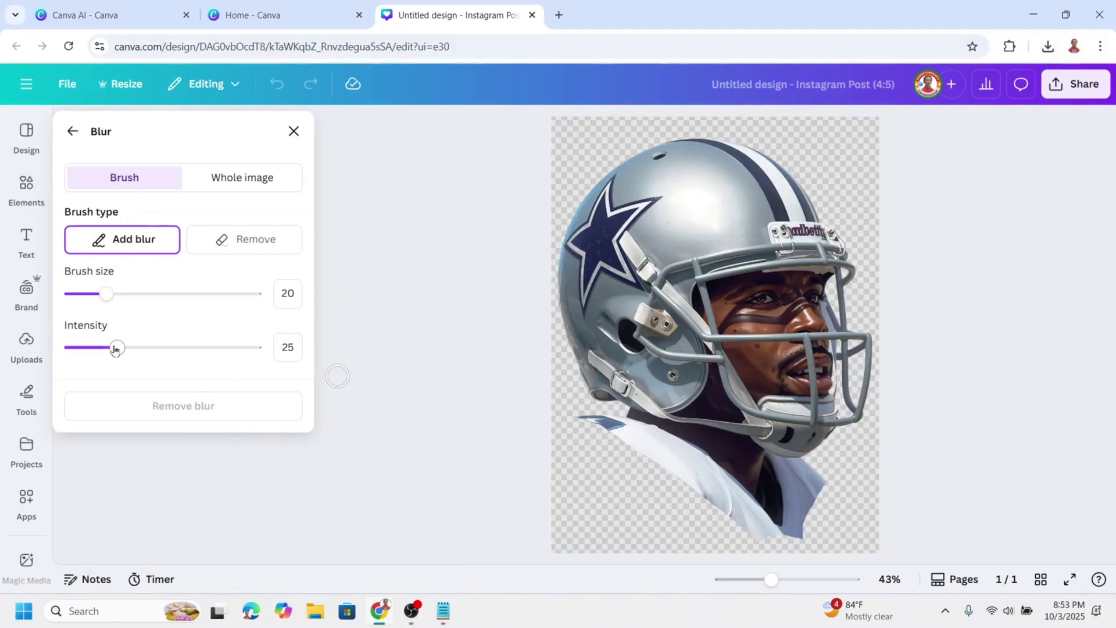
pyautogui.moveTo(106, 293); pyautogui.dragTo(136, 293)
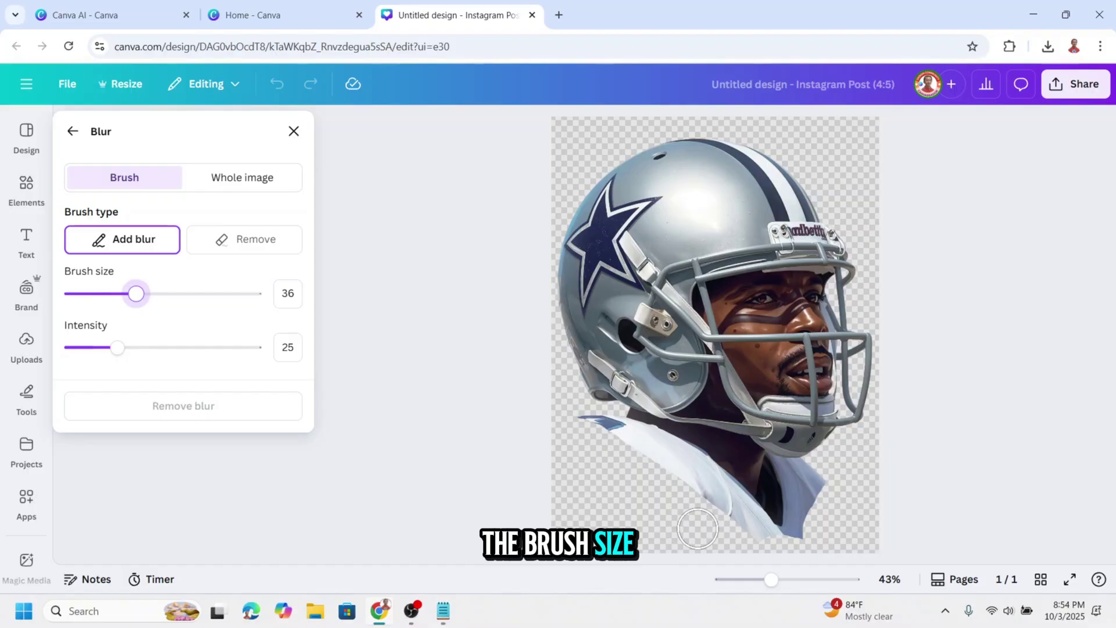
pyautogui.moveTo(579, 425); pyautogui.dragTo(686, 484)
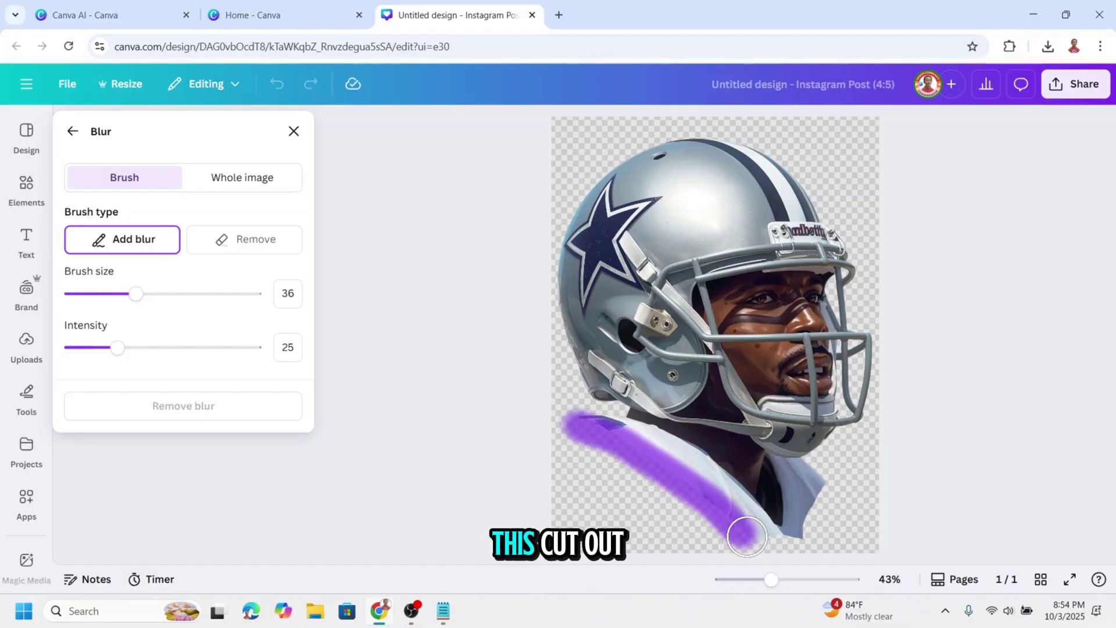
pyautogui.moveTo(747, 536)
pyautogui.mouseDown()
pyautogui.moveTo(793, 538)
pyautogui.moveTo(811, 516)
pyautogui.mouseUp()
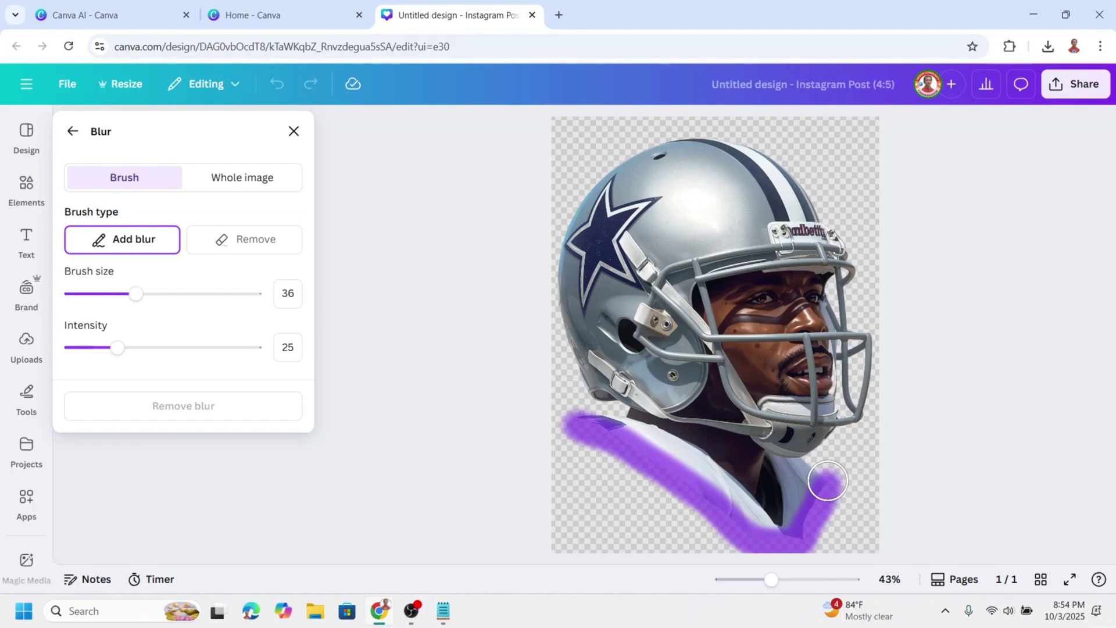
pyautogui.moveTo(828, 478); pyautogui.dragTo(831, 476)
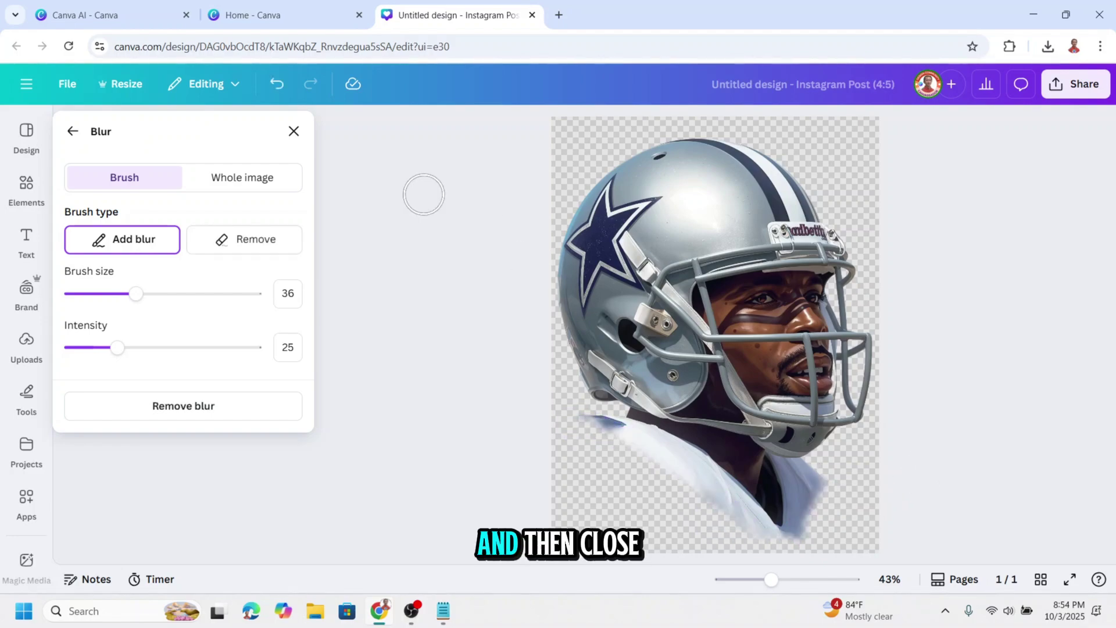
# Enlarge and centre the helmet portrait on the page, then set its transparency to 75
pyautogui.click(291, 130)
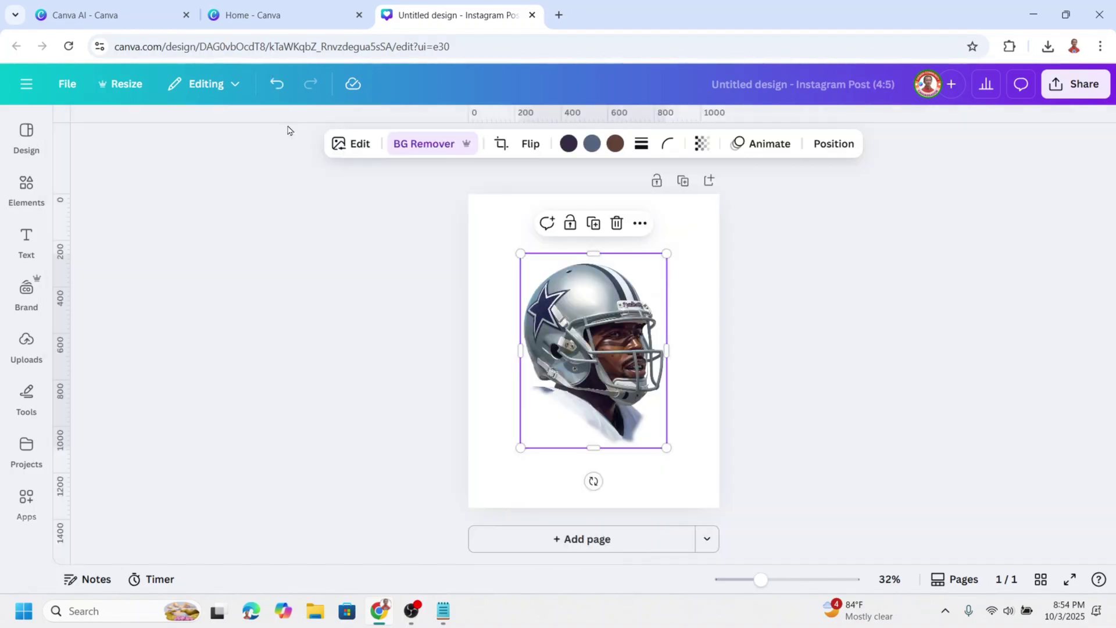
pyautogui.moveTo(520, 447); pyautogui.dragTo(469, 493)
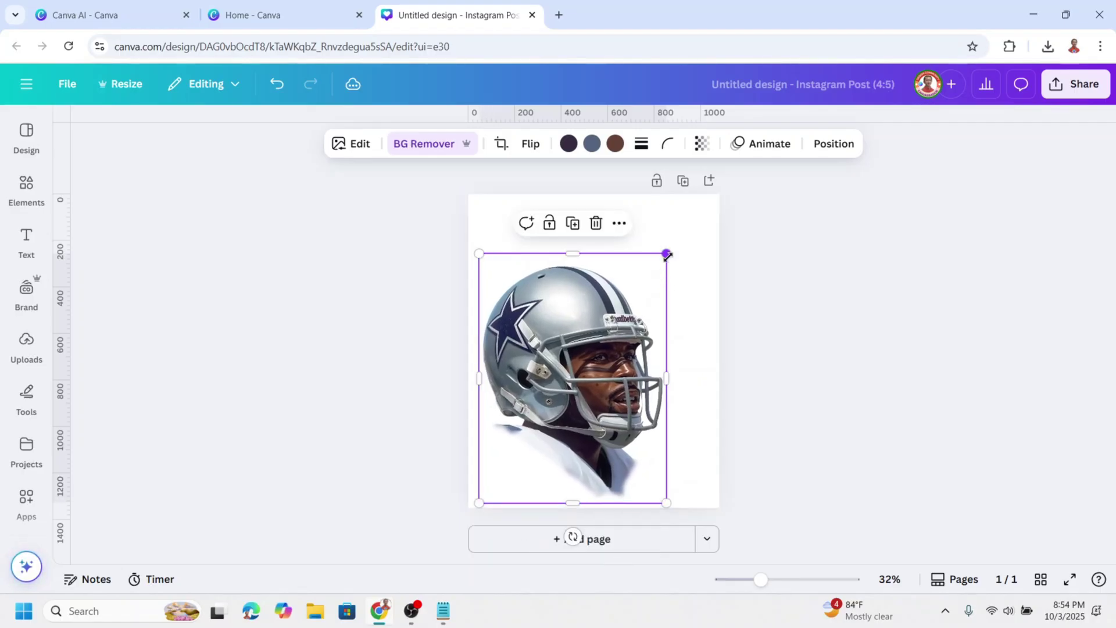
pyautogui.moveTo(667, 255); pyautogui.dragTo(715, 227)
pyautogui.moveTo(627, 288); pyautogui.dragTo(634, 286)
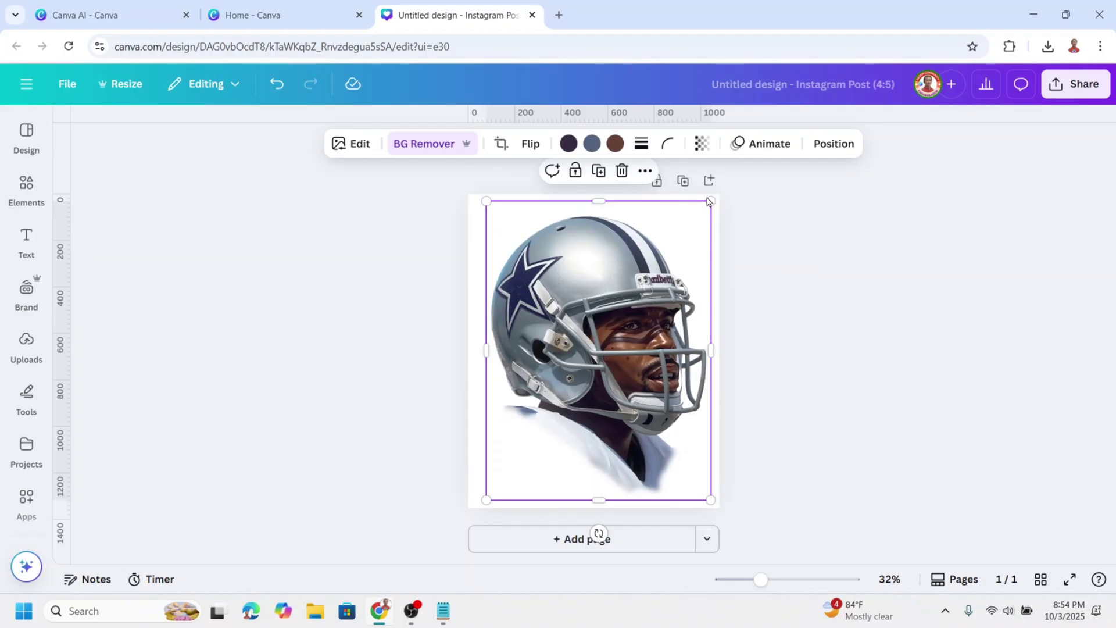
pyautogui.click(702, 143)
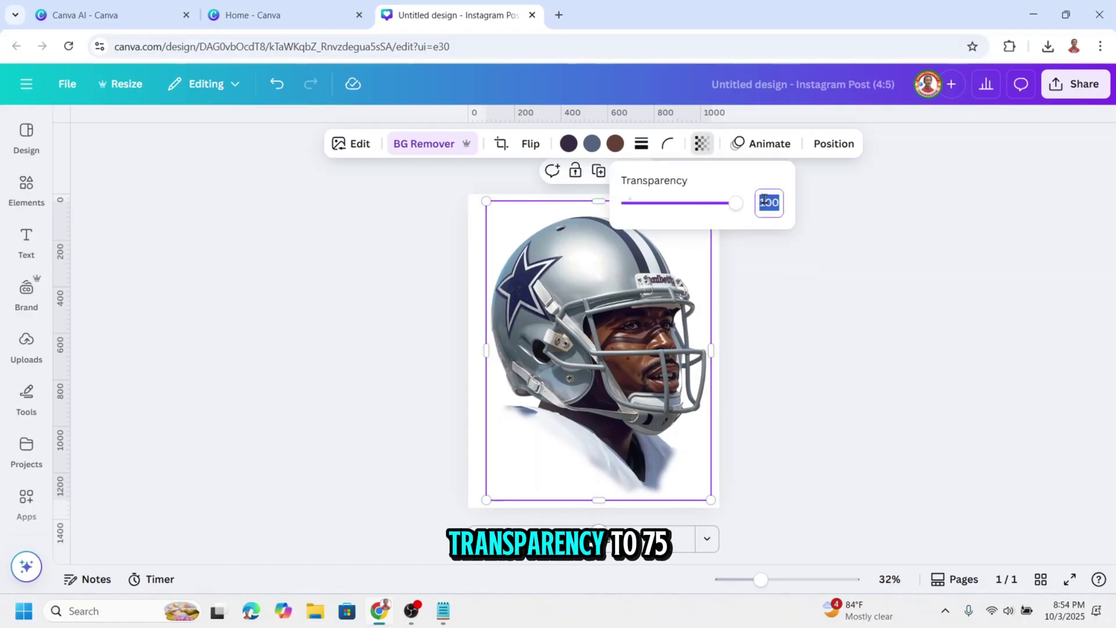
pyautogui.write('75')
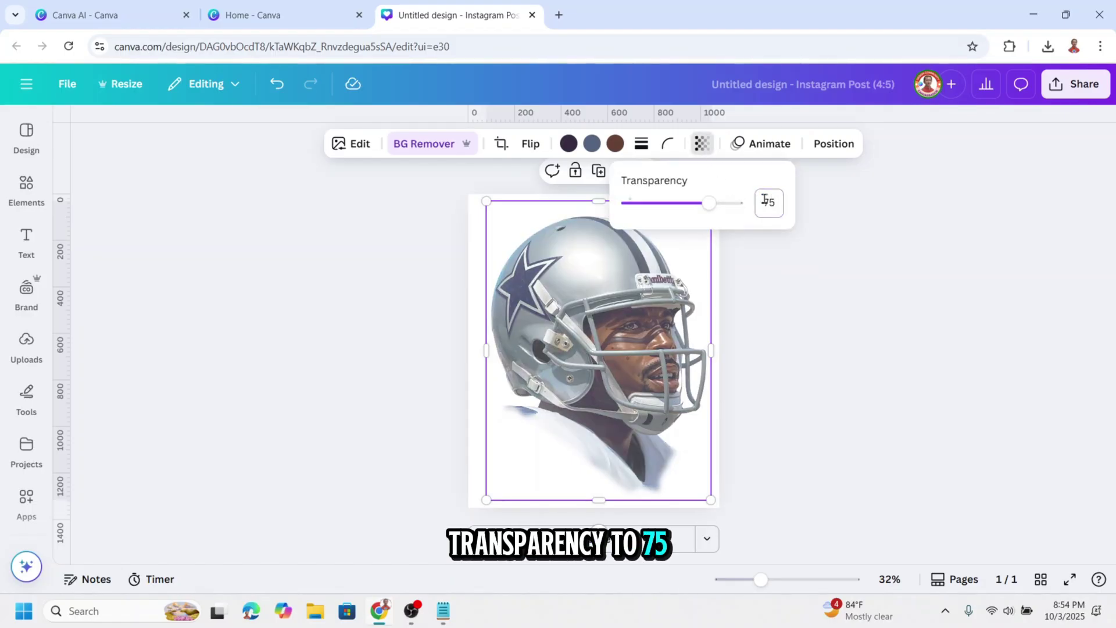
# Search Elements for 'white blur' and add the White Glowing Oval Shadow graphic
pyautogui.click(27, 190)
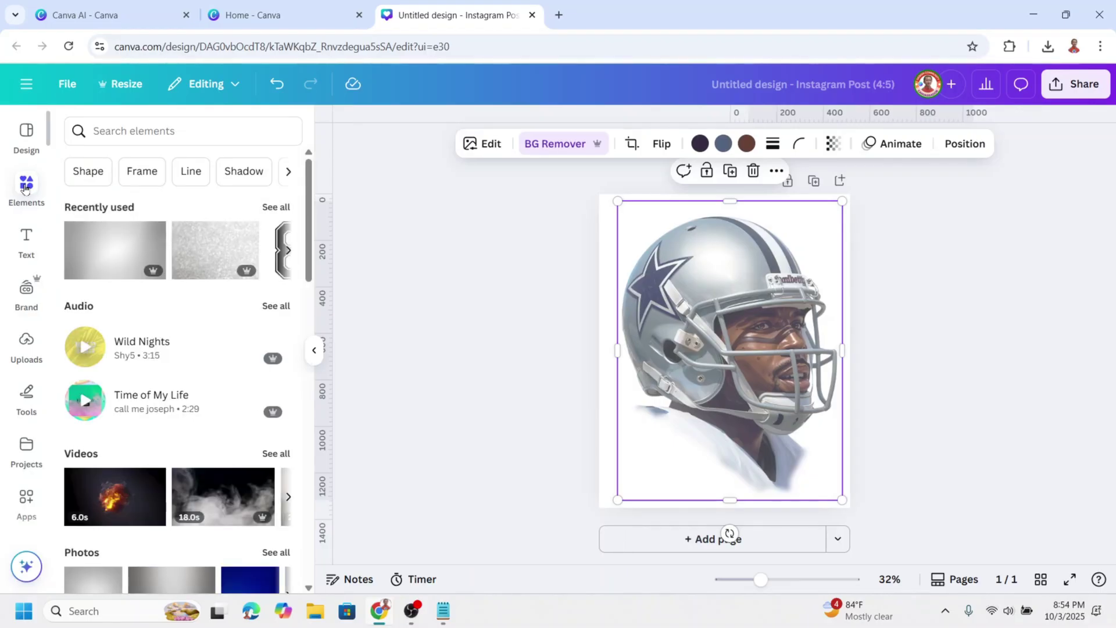
pyautogui.click(121, 131)
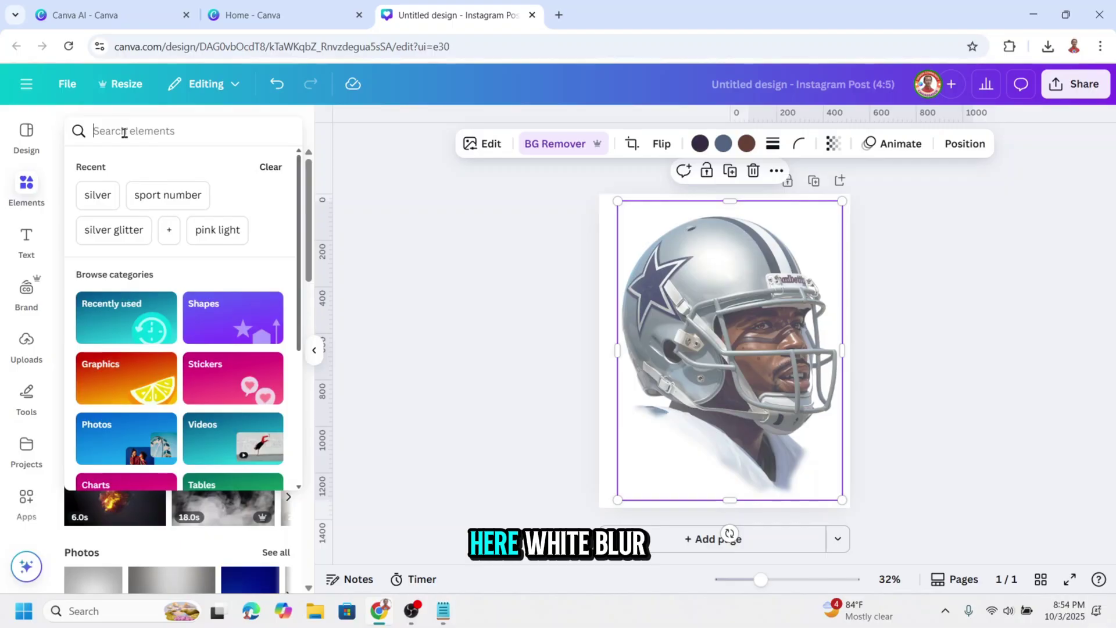
pyautogui.write('white blur')
pyautogui.press('Return')
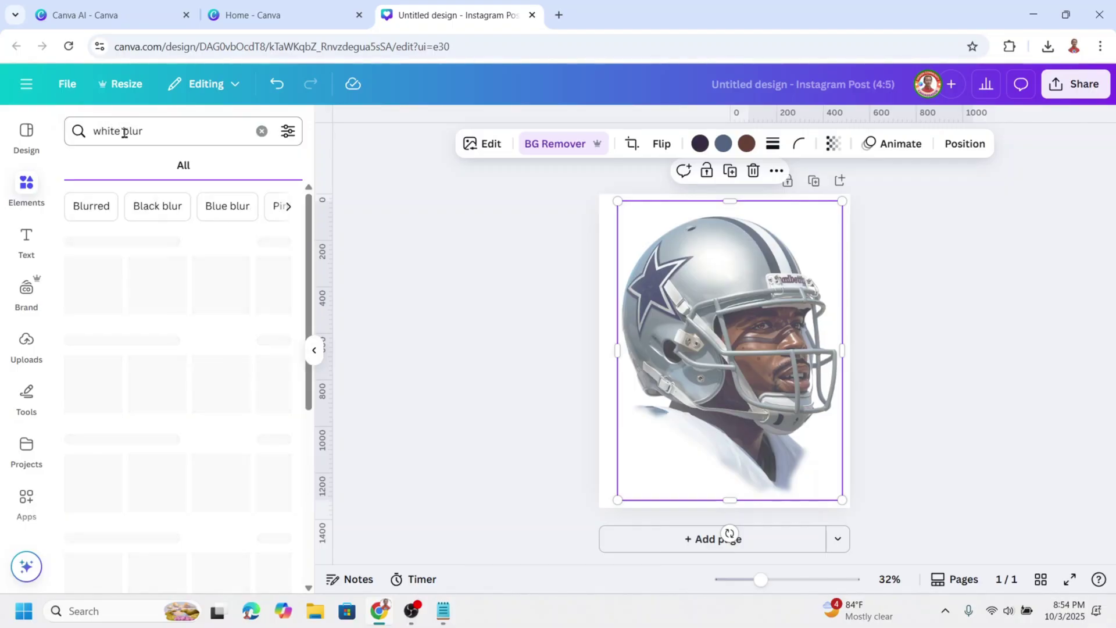
pyautogui.click(175, 269)
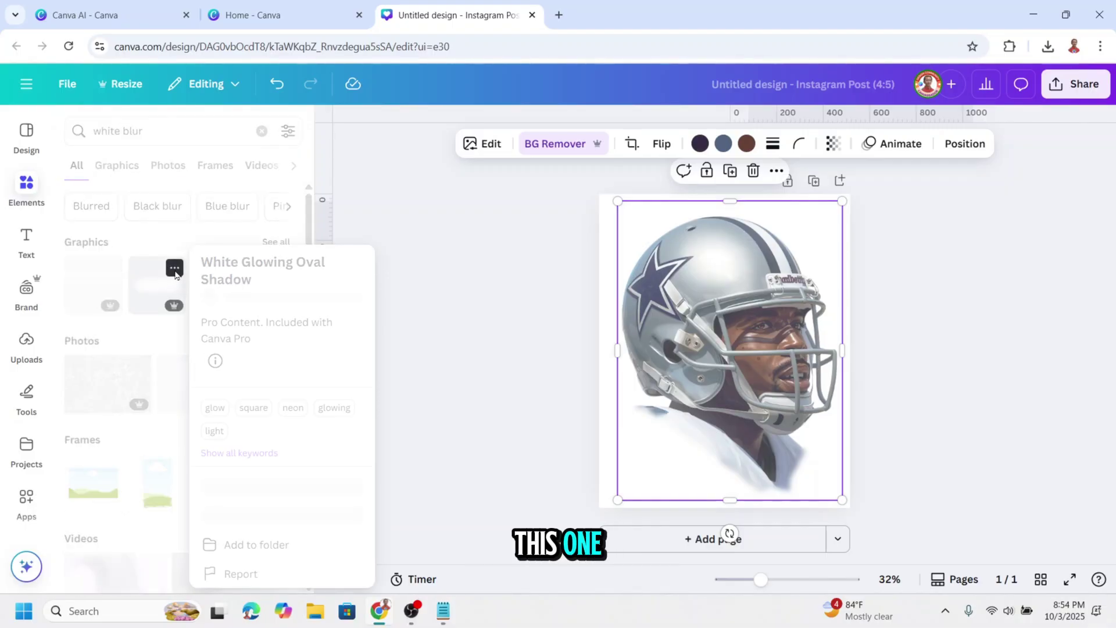
pyautogui.click(174, 268)
pyautogui.click(157, 292)
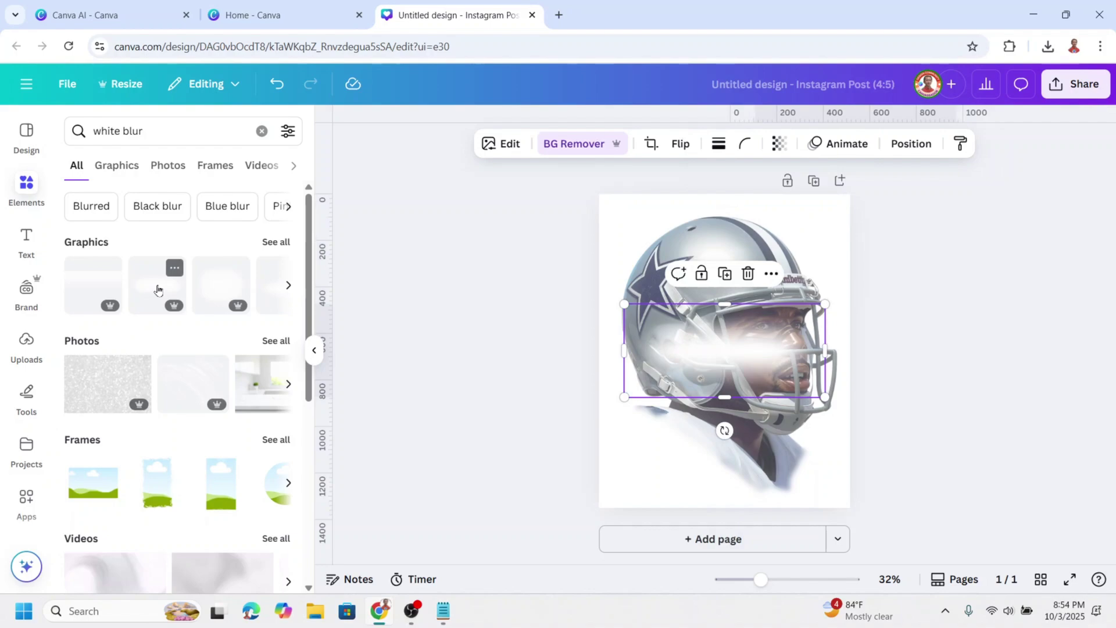
# Rotate the white glow upright to -90°, stretch it full height, and centre it over the head
pyautogui.moveTo(725, 431); pyautogui.dragTo(766, 352)
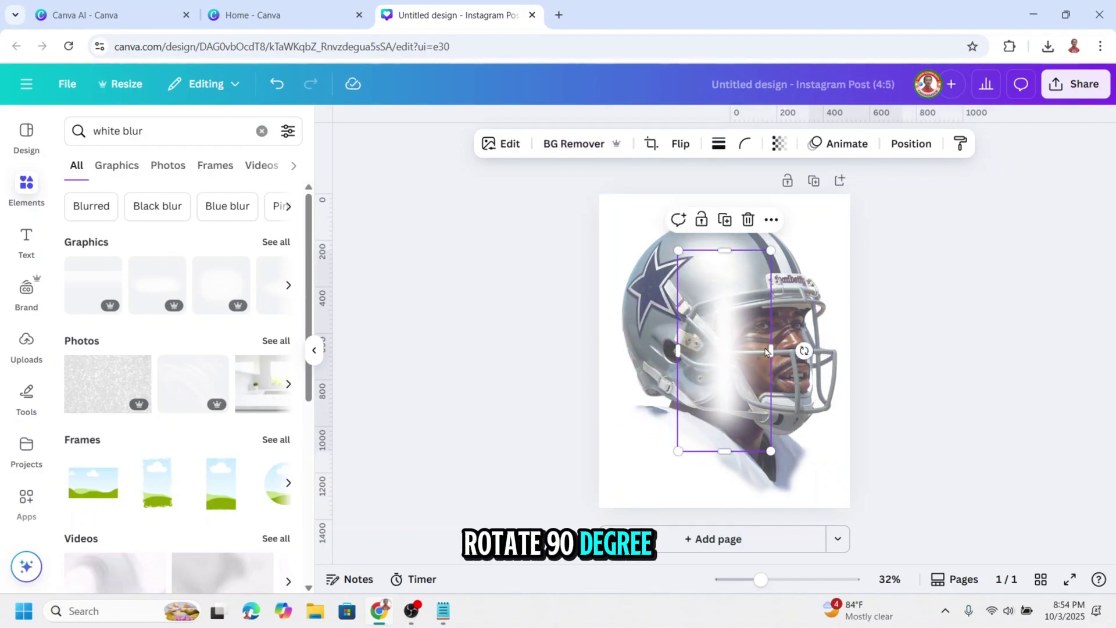
pyautogui.moveTo(678, 453); pyautogui.dragTo(625, 542)
pyautogui.moveTo(803, 229); pyautogui.dragTo(889, 159)
pyautogui.moveTo(837, 553); pyautogui.dragTo(866, 567)
pyautogui.moveTo(795, 438); pyautogui.dragTo(775, 438)
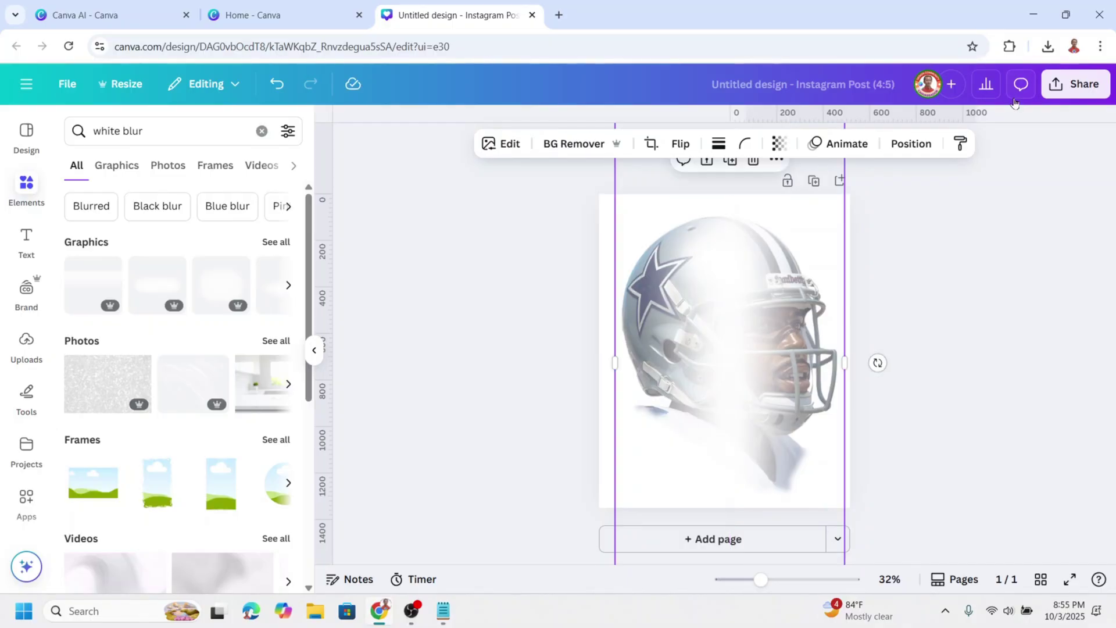
# Drop the running player image onto the poster and run BG Remover on it
pyautogui.click(1048, 47)
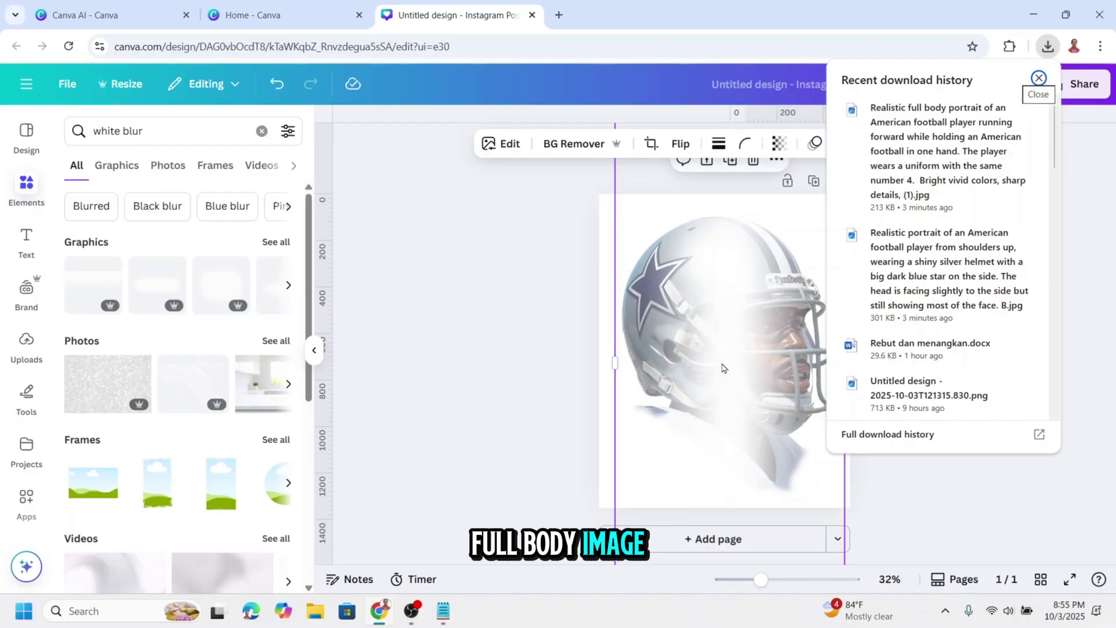
pyautogui.moveTo(722, 368); pyautogui.dragTo(723, 368)
pyautogui.click(573, 143)
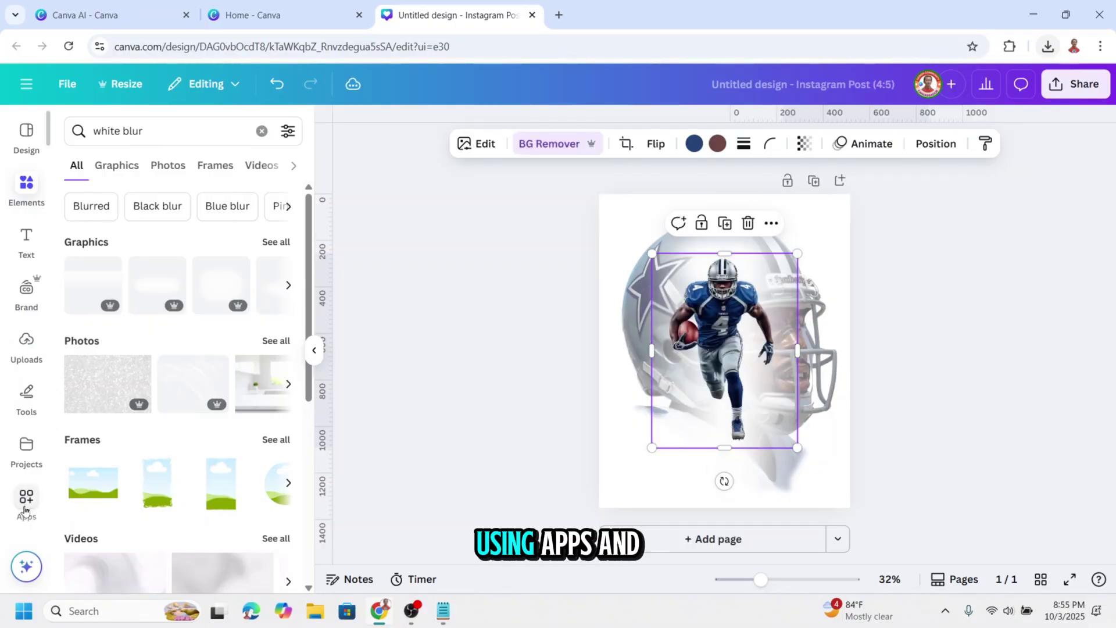
# Search Apps for 'cleaner', then lower the player cutout to the page bottom and enlarge it slightly
pyautogui.click(25, 500)
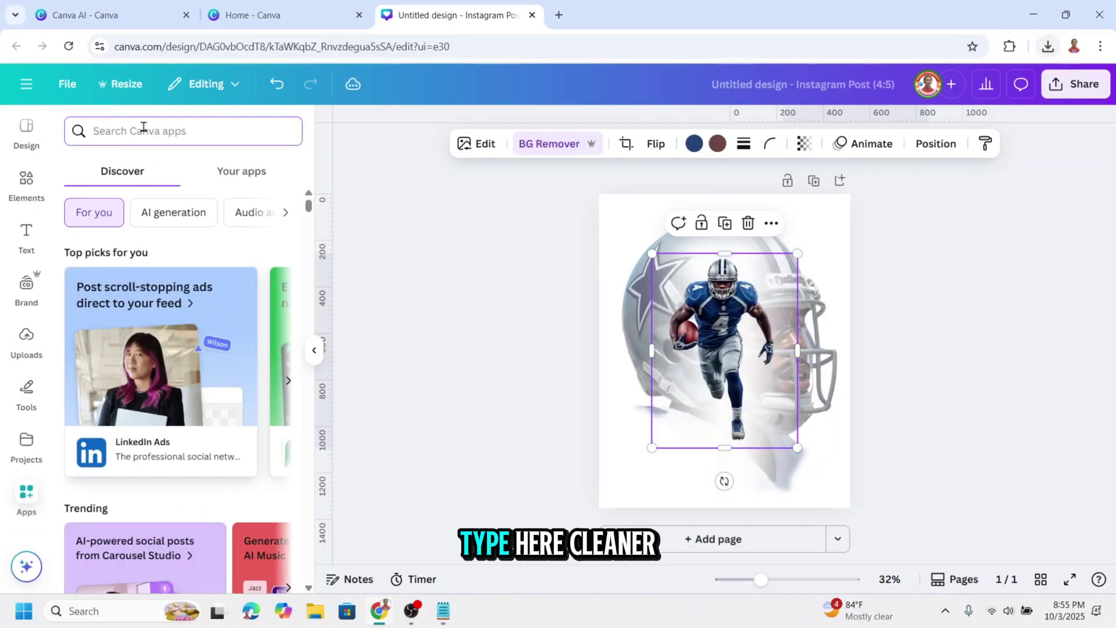
pyautogui.write('clean')
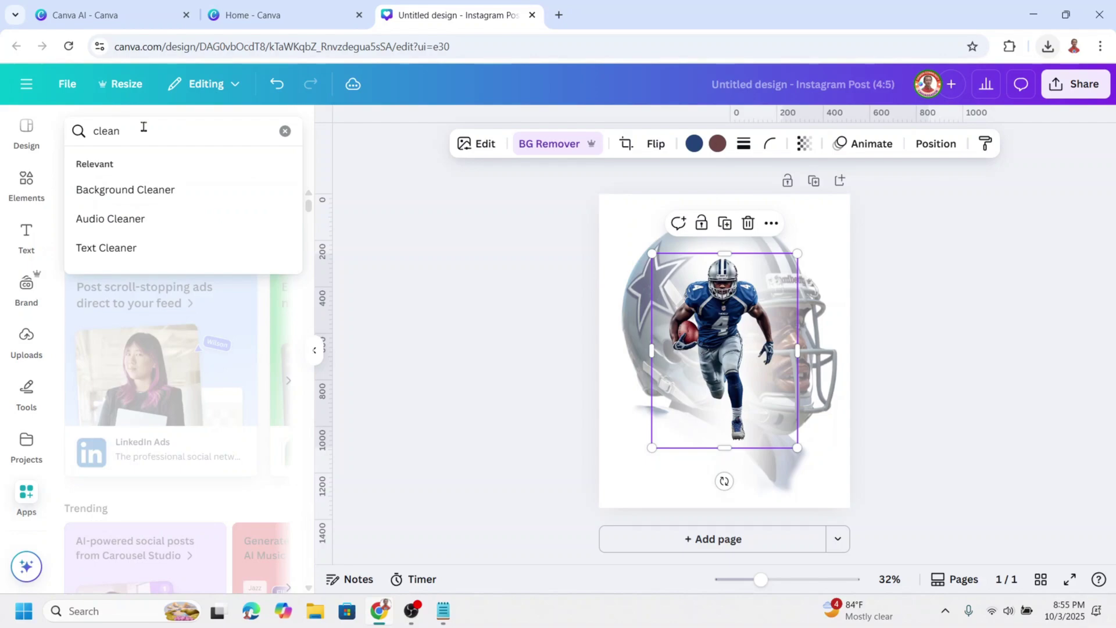
pyautogui.write('er')
pyautogui.press('Return')
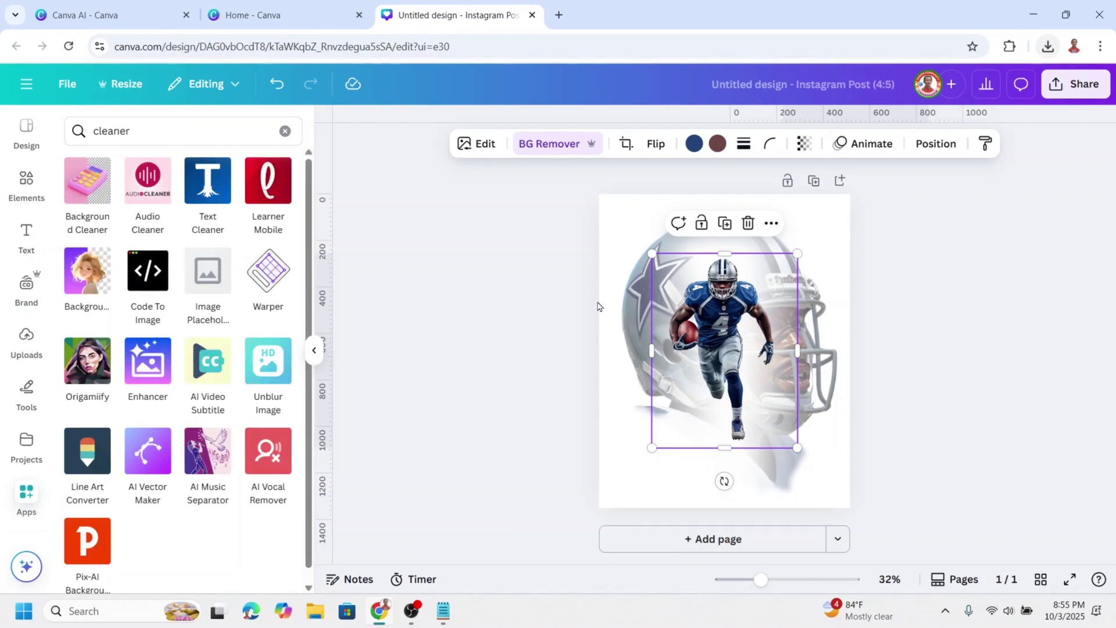
pyautogui.moveTo(726, 351); pyautogui.dragTo(726, 412)
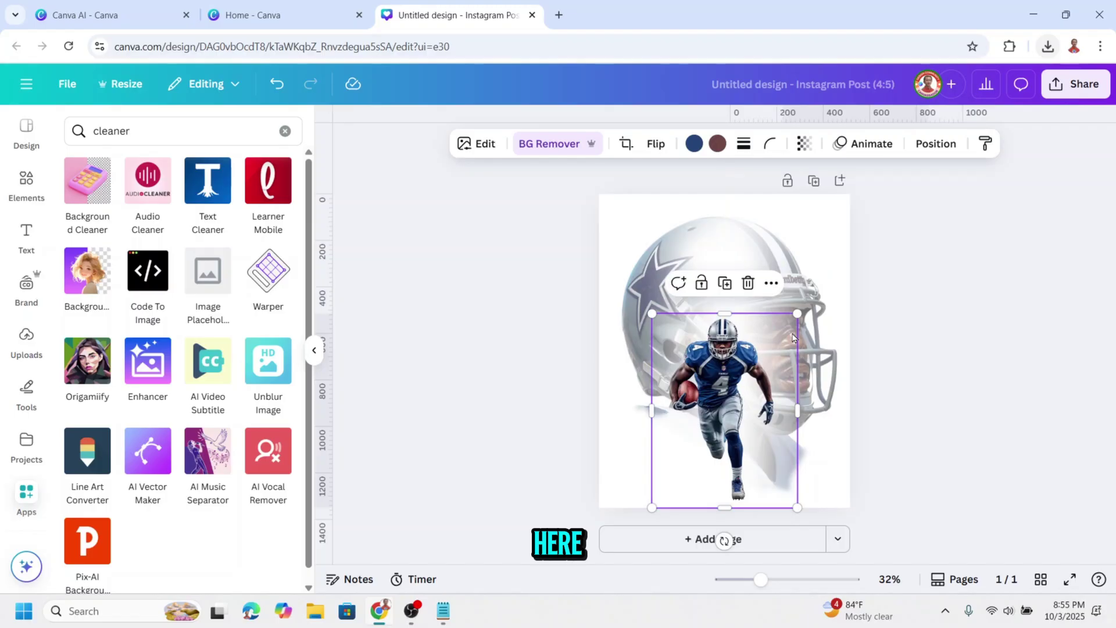
pyautogui.moveTo(799, 314); pyautogui.dragTo(804, 303)
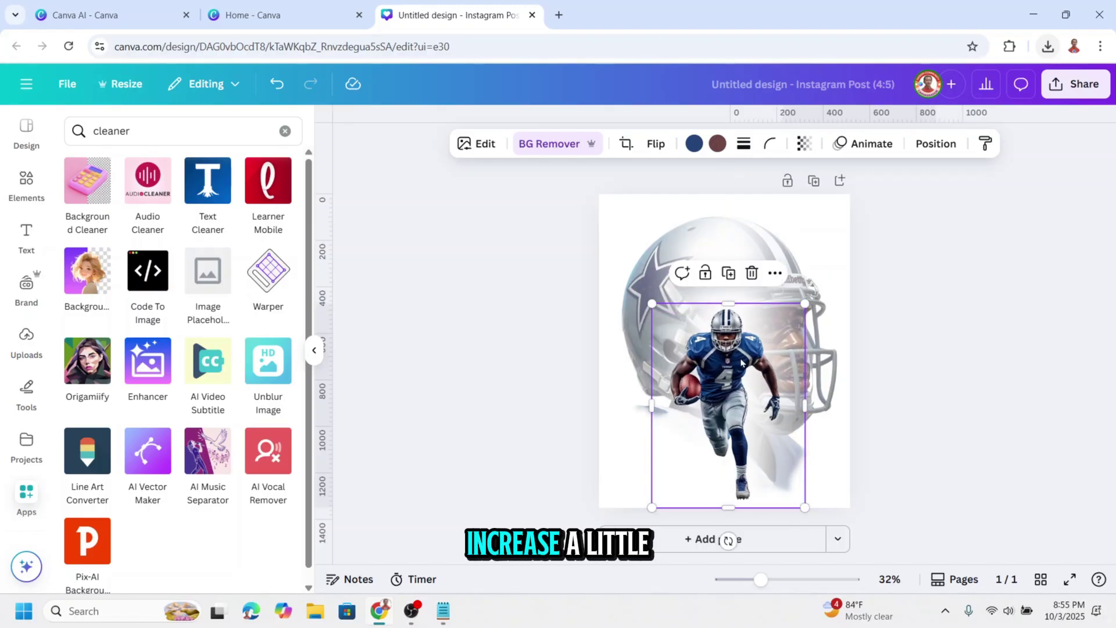
# Search the graphics for 'shadow' and add the Shadow Black graphic to the poster
pyautogui.click(27, 185)
pyautogui.click(156, 135)
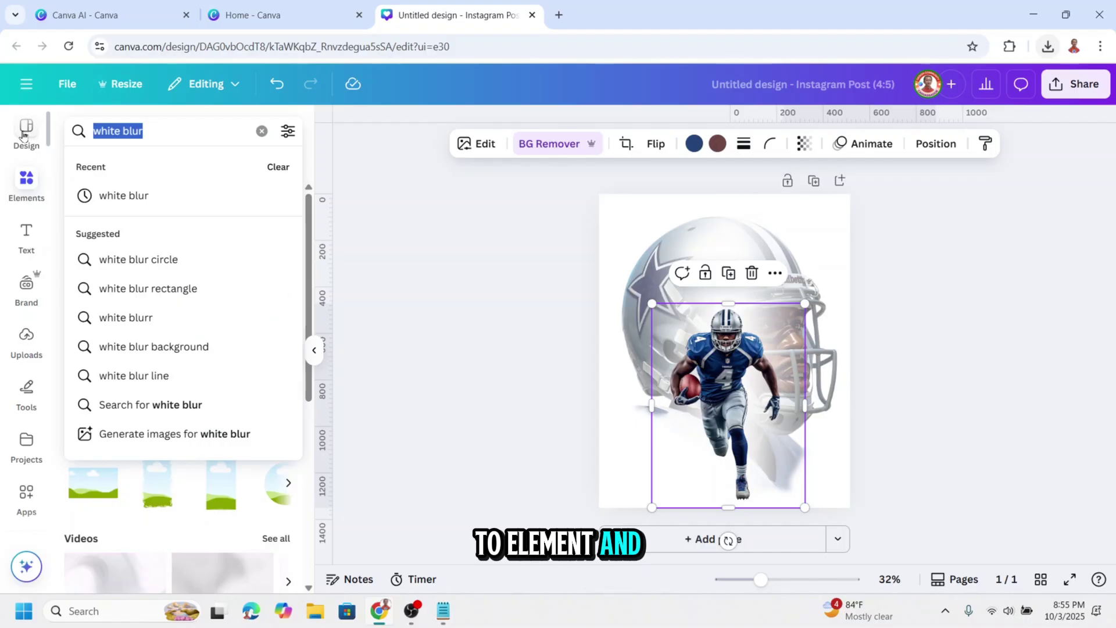
pyautogui.write('shadow')
pyautogui.press('Return')
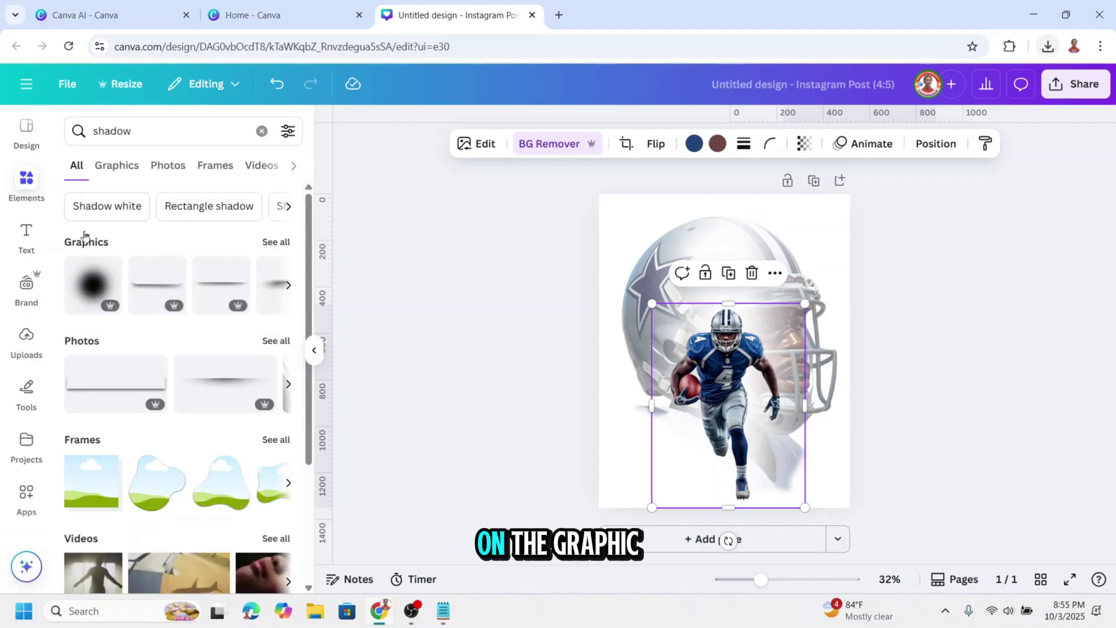
pyautogui.click(277, 242)
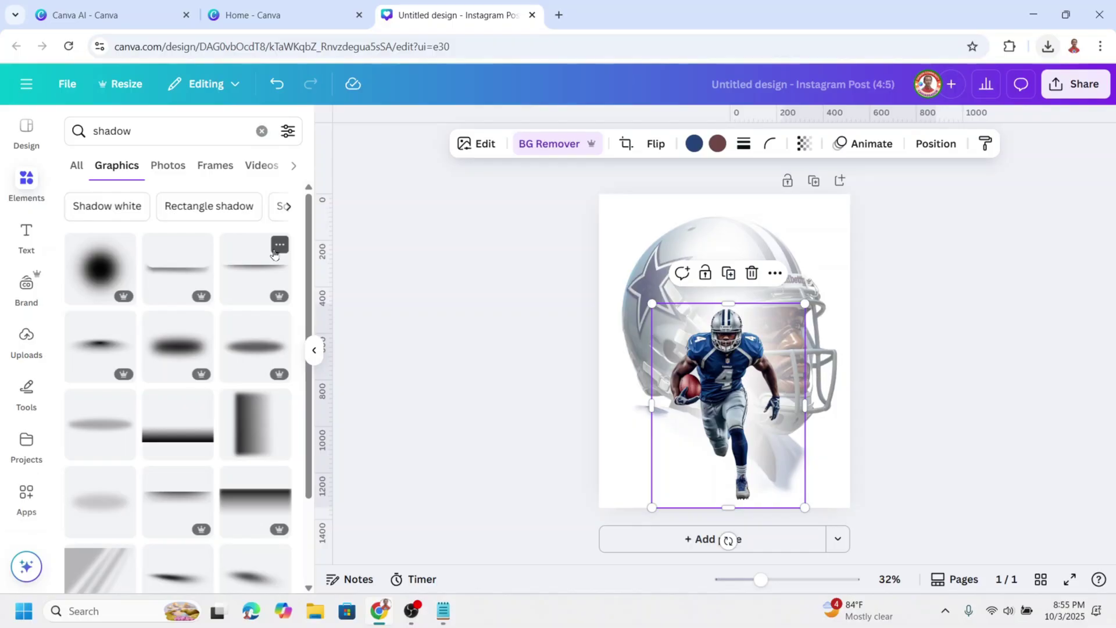
pyautogui.scroll(-2, 233, 349)
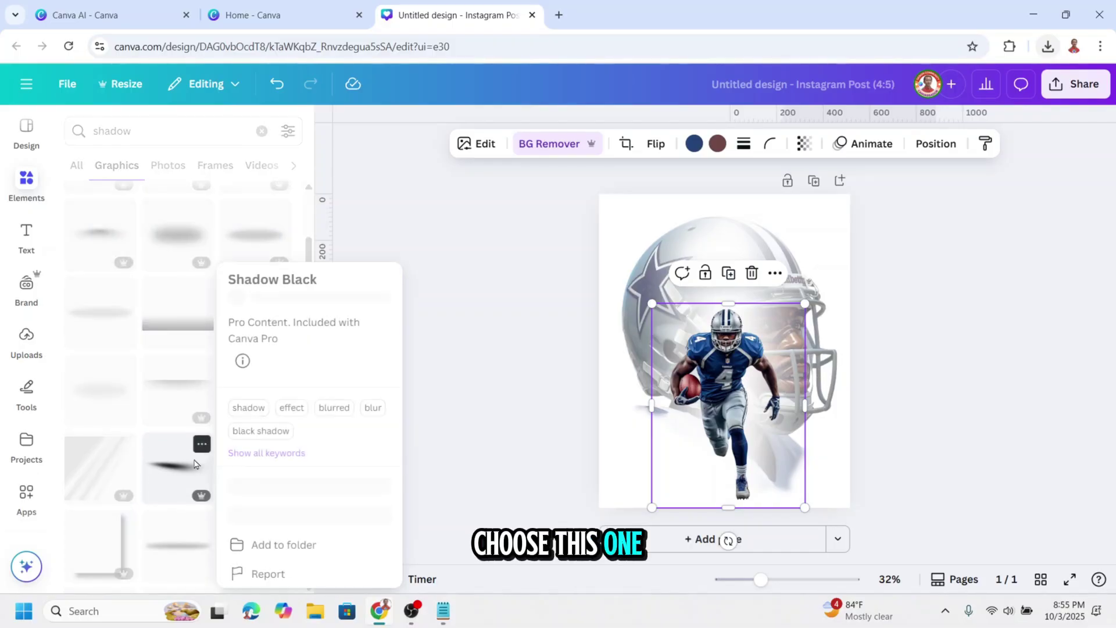
pyautogui.click(180, 472)
pyautogui.click(241, 472)
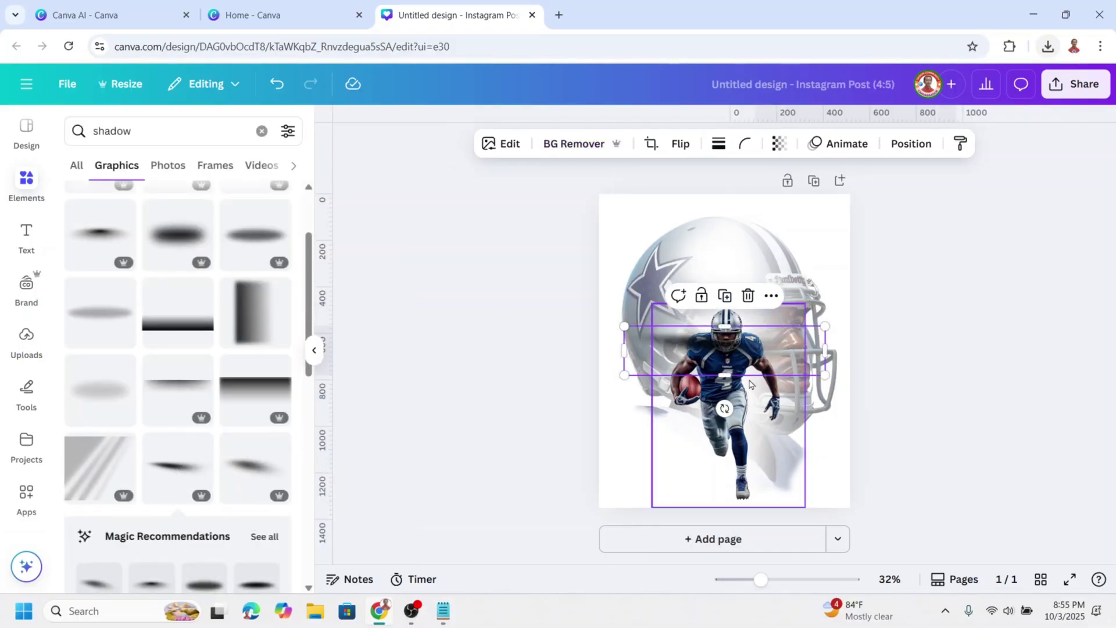
# Place the shadow under the player's feet, flip it horizontally, tilt it and shrink it to fit
pyautogui.moveTo(727, 351); pyautogui.dragTo(744, 499)
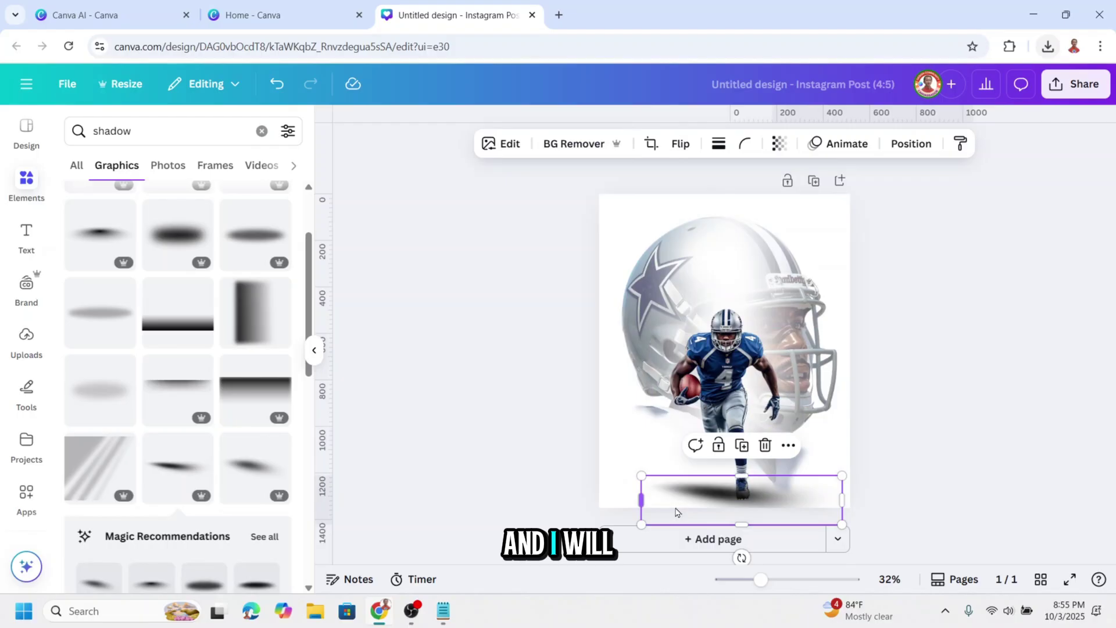
pyautogui.click(680, 145)
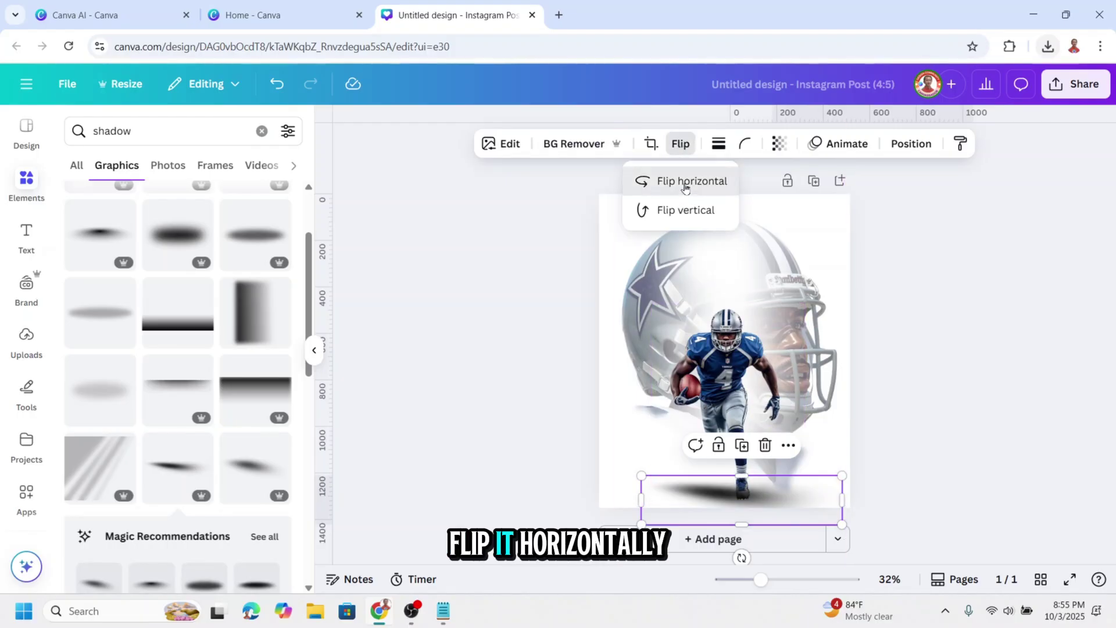
pyautogui.click(685, 184)
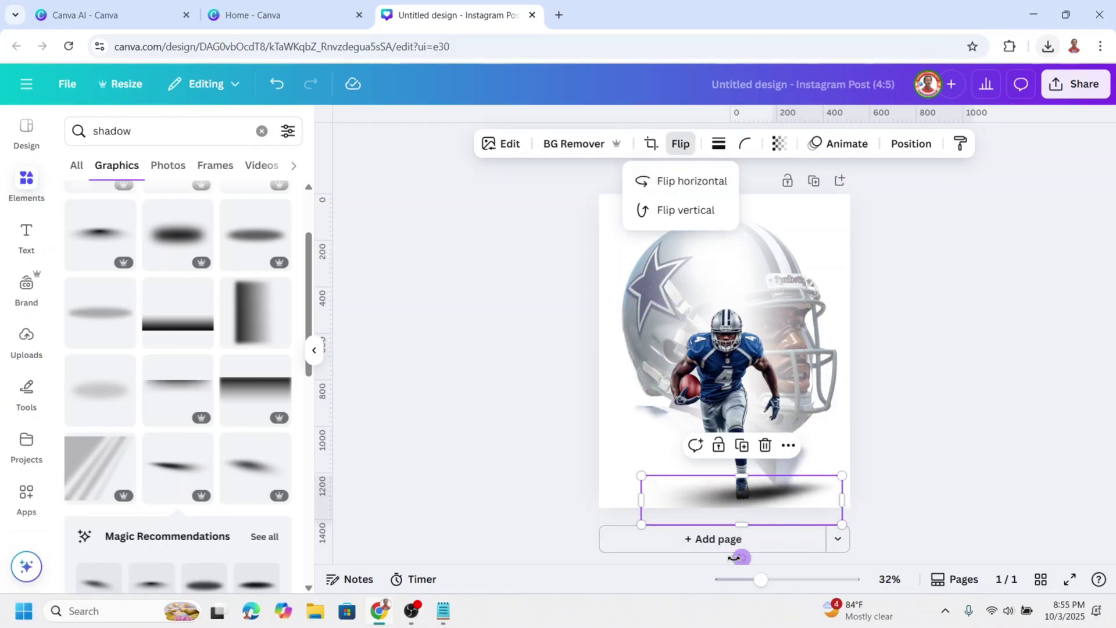
pyautogui.moveTo(738, 557)
pyautogui.mouseDown()
pyautogui.moveTo(755, 578)
pyautogui.moveTo(721, 556)
pyautogui.mouseUp()
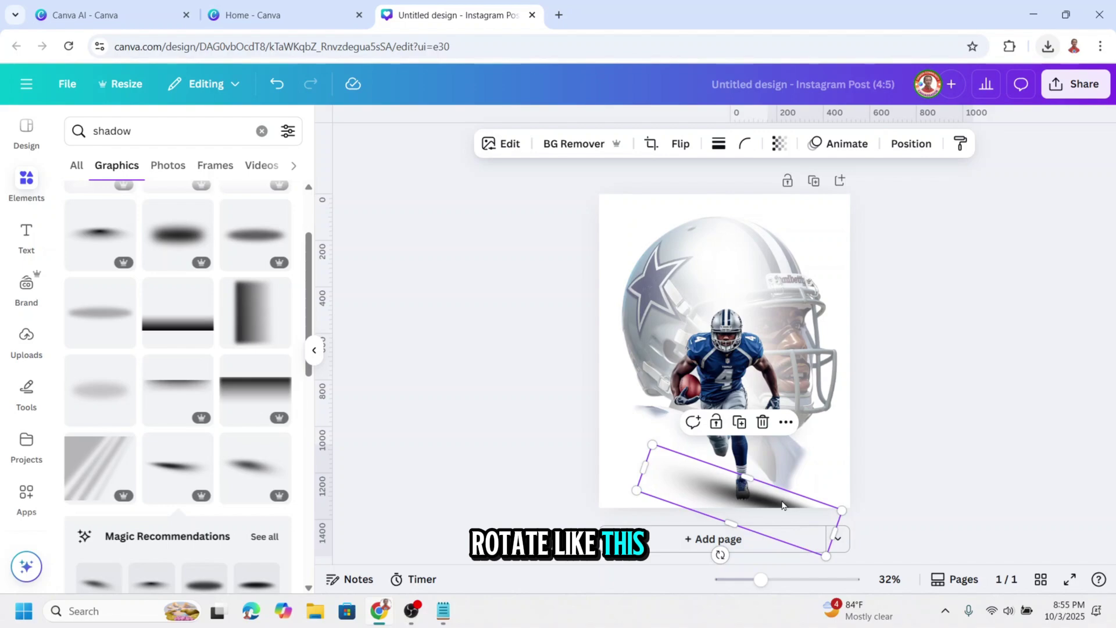
pyautogui.moveTo(781, 505); pyautogui.dragTo(722, 481)
pyautogui.moveTo(578, 472); pyautogui.dragTo(626, 478)
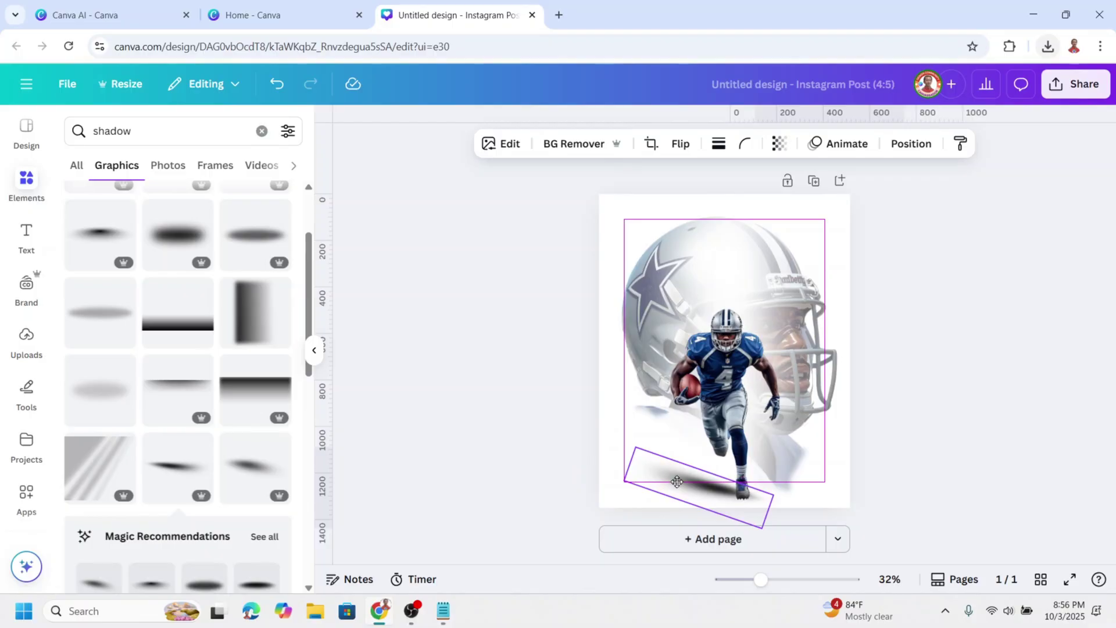
# Move the shadow graphic one layer down, below the running player, in the Layers panel
pyautogui.click(677, 482)
pyautogui.click(911, 143)
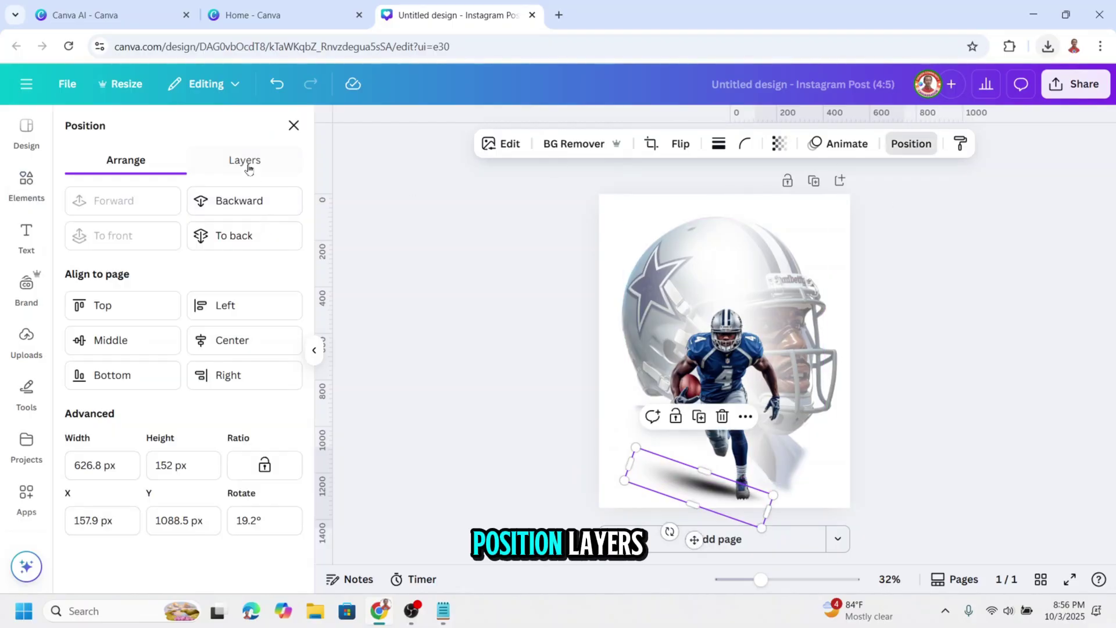
pyautogui.click(245, 160)
pyautogui.moveTo(198, 254); pyautogui.dragTo(192, 298)
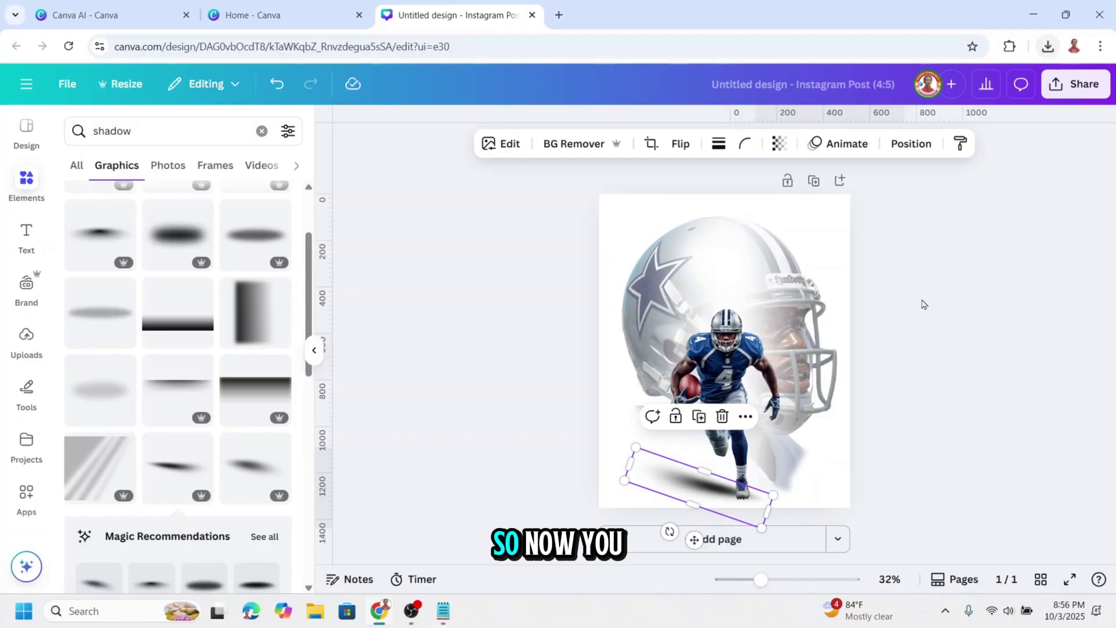